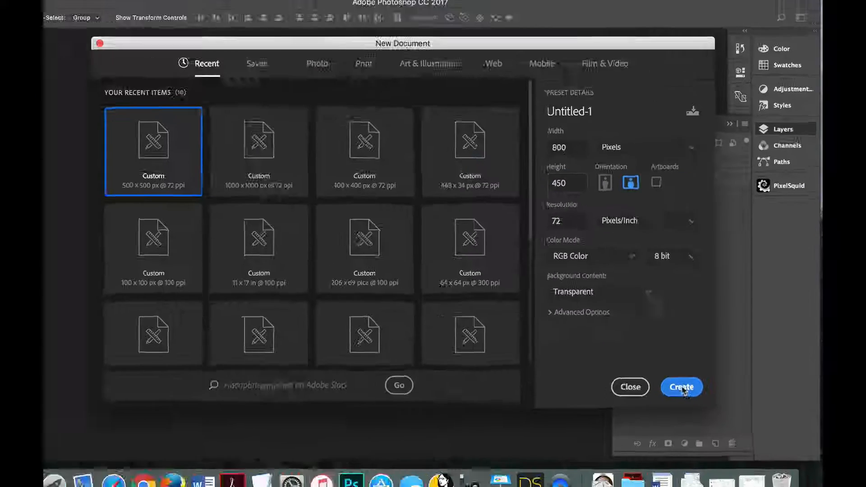
- Create a new 800 x 450 pixel RGB document at 72 pixels/inch with a transparent background
left_click(618, 455)
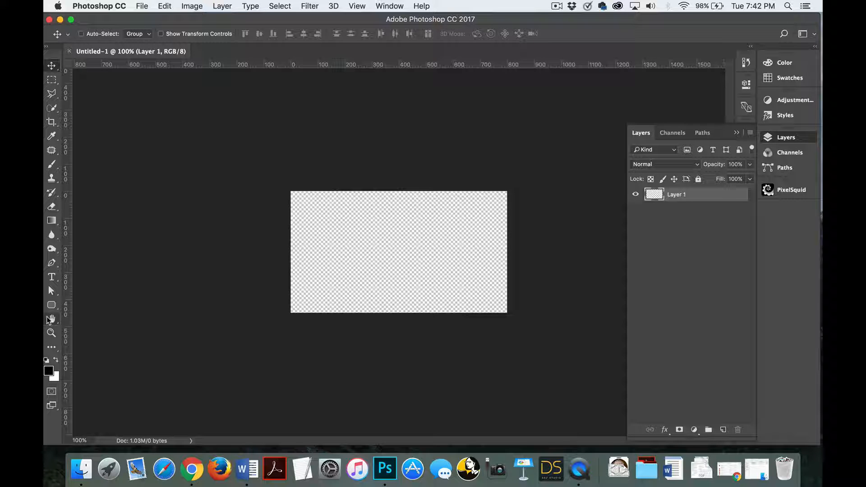
key("super+equal")
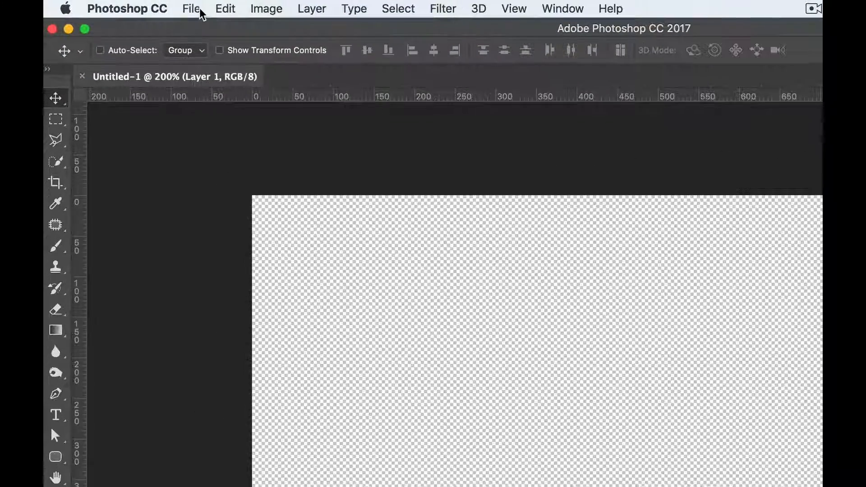
- Place grunge01.jpg as an embedded image, scaled to about 85% and positioned to cover the whole canvas
left_click(193, 11)
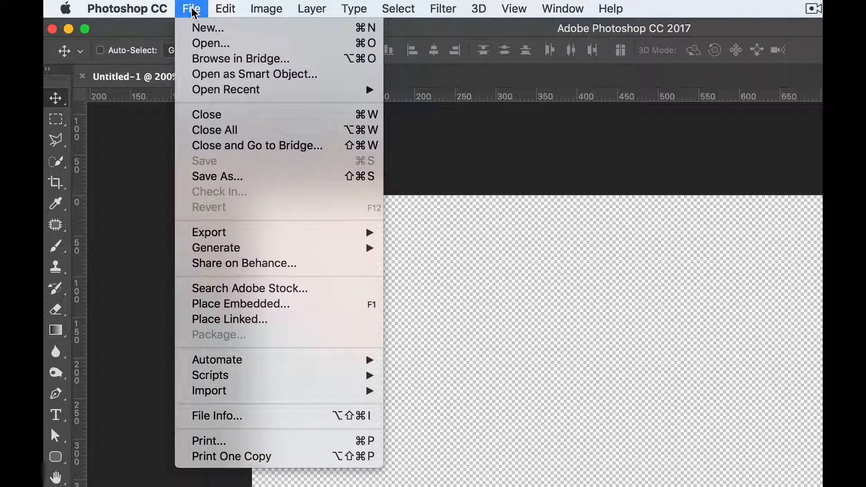
left_click(217, 305)
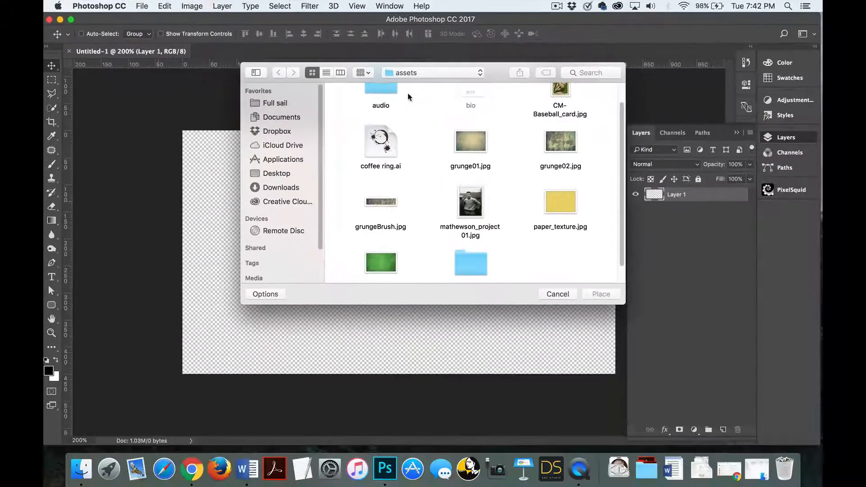
left_click(478, 147)
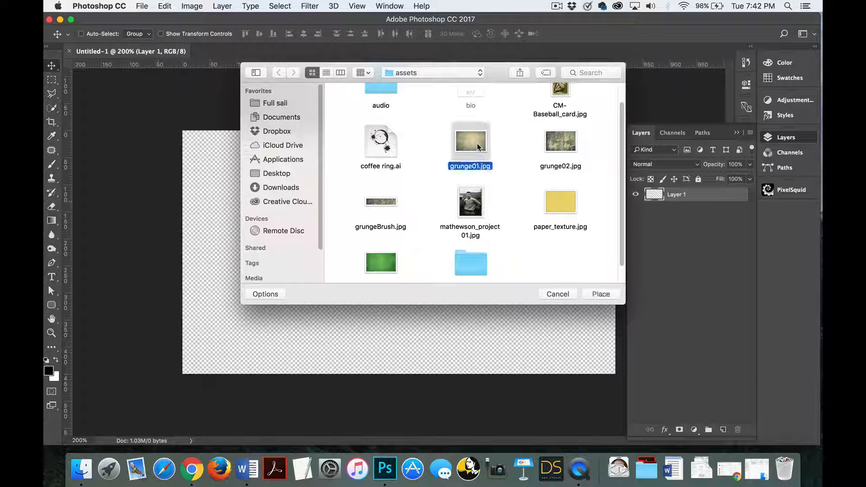
double_click(477, 142)
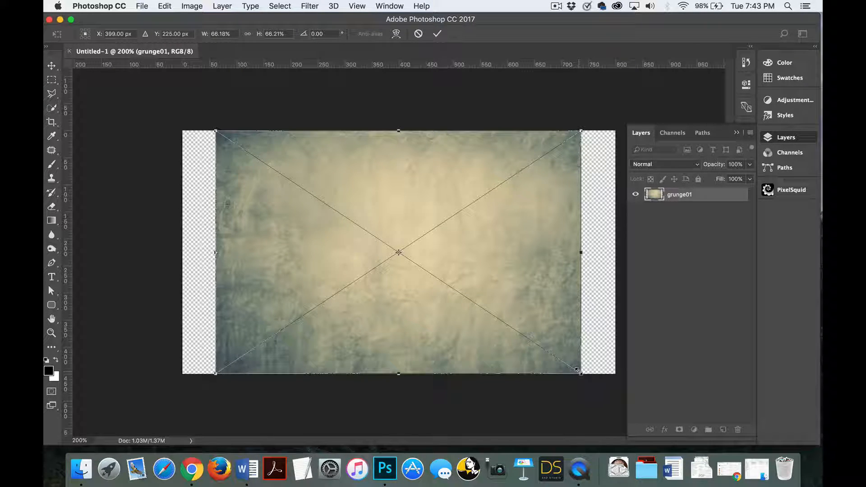
left_click_drag(577, 369, 650, 485)
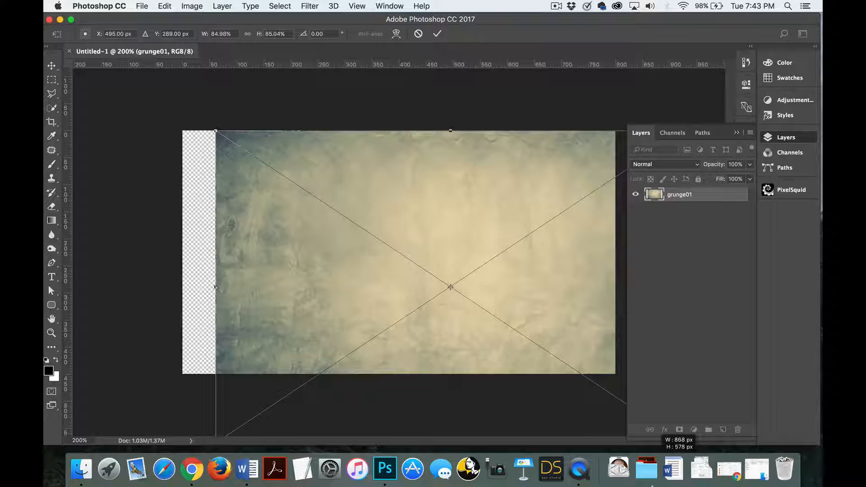
left_click_drag(498, 380, 431, 321)
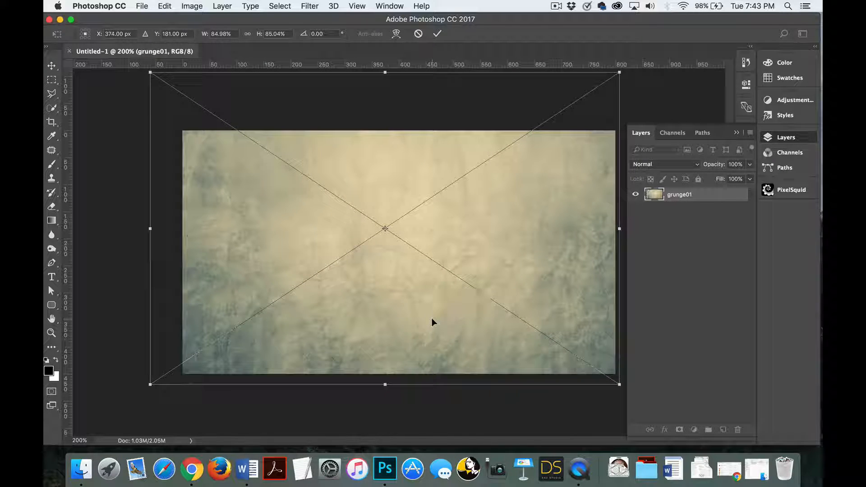
key("Return")
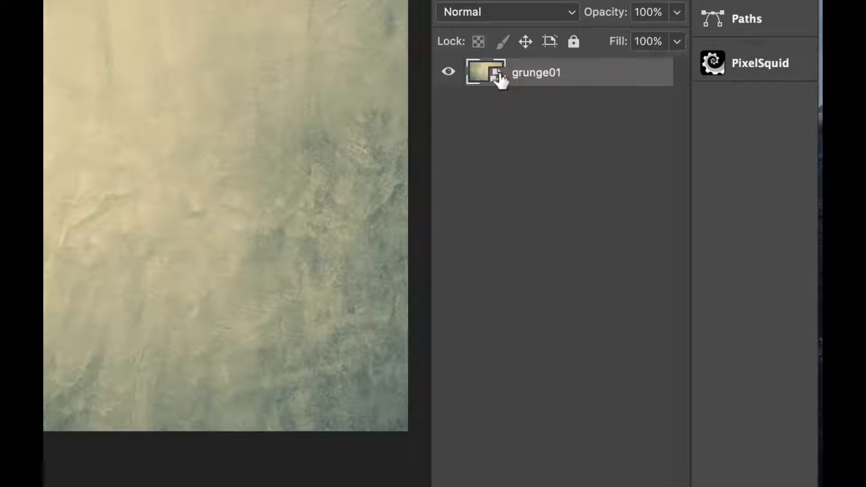
- Rasterize the grunge01 layer and desaturate it to grayscale tones
right_click(594, 70)
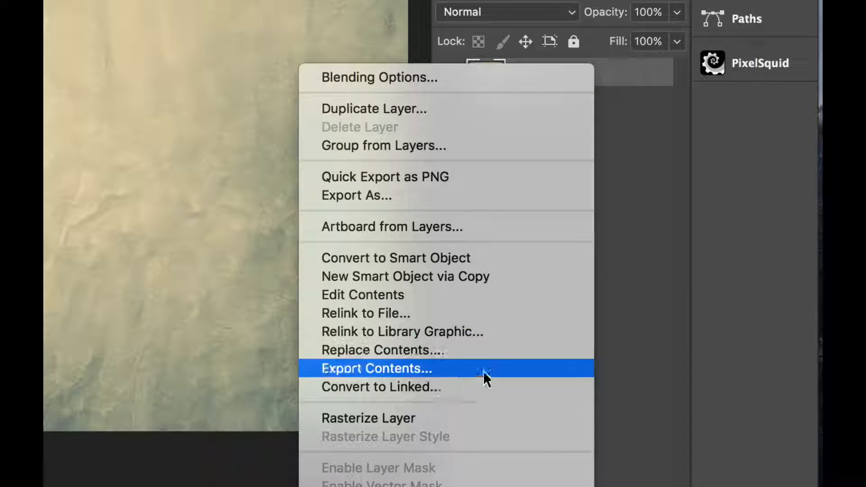
left_click(482, 413)
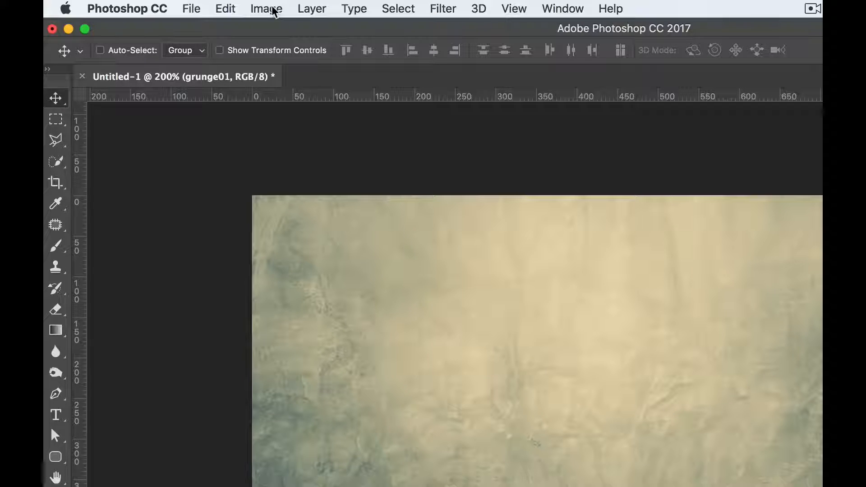
left_click(266, 8)
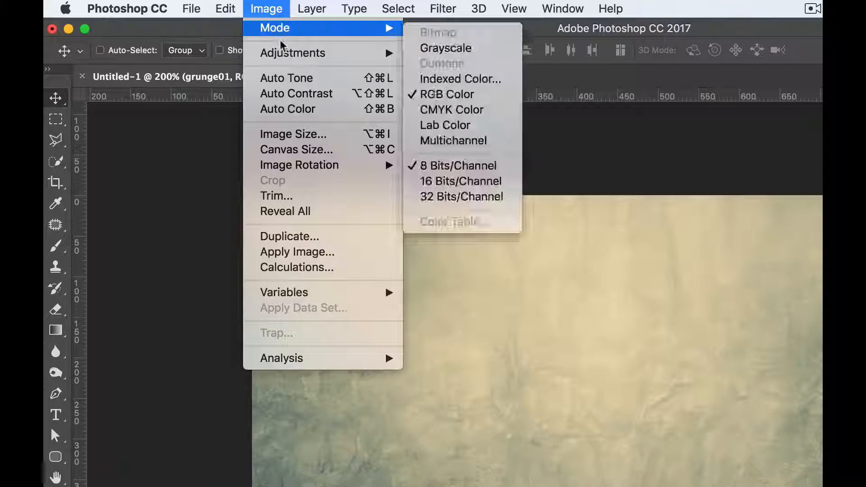
mouse_move(280, 53)
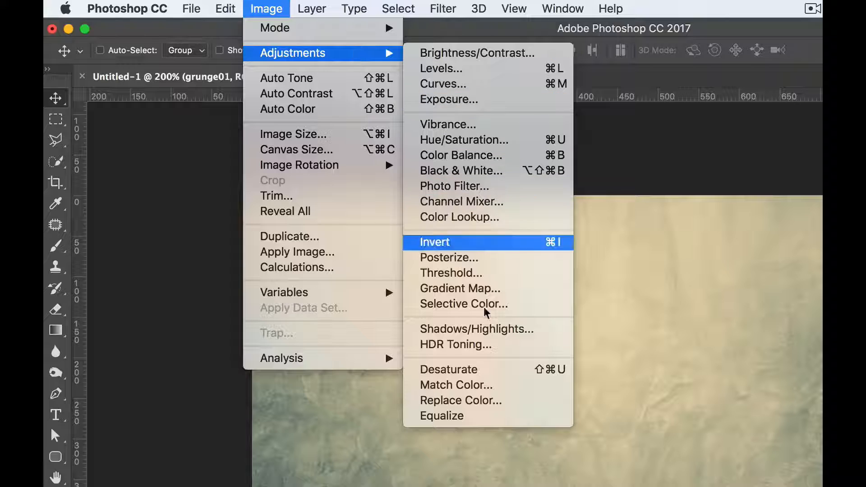
left_click(490, 376)
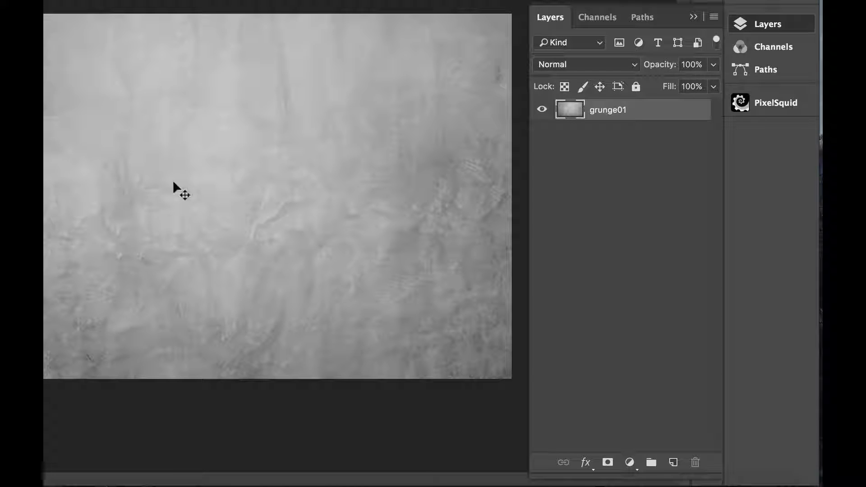
- Add a new layer above grunge01 and fill it with 50% Gray in Normal mode at 100% opacity
left_click(672, 462)
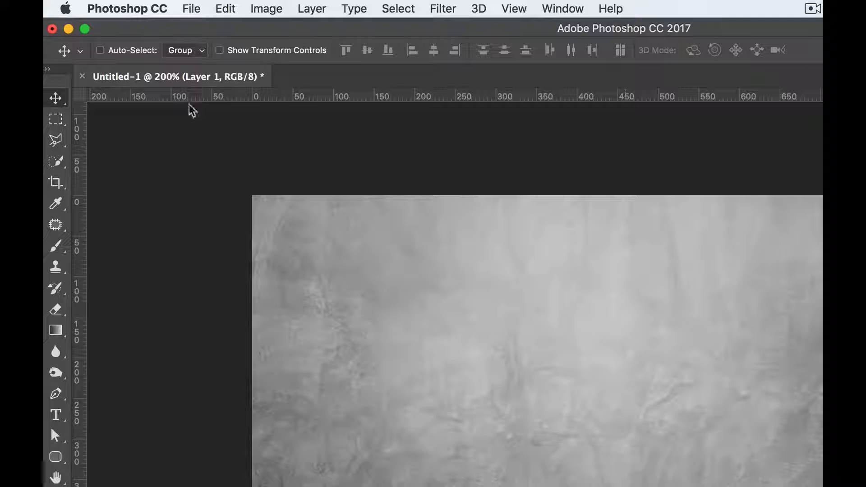
left_click(225, 13)
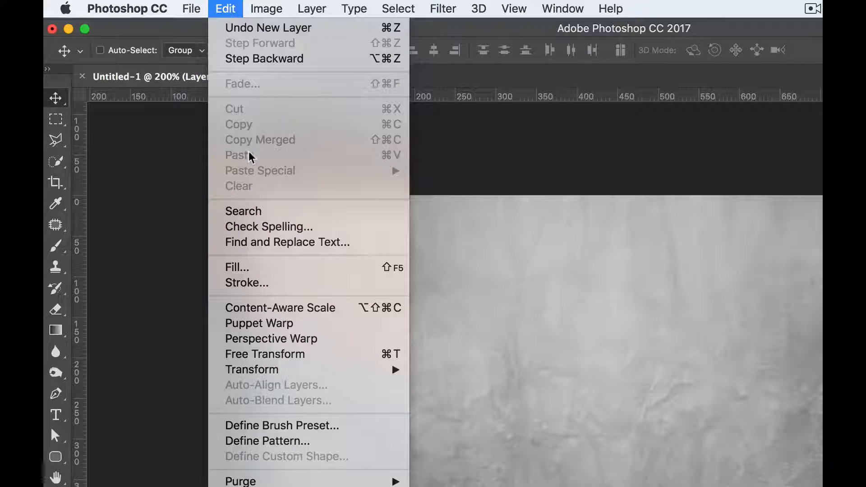
left_click(271, 276)
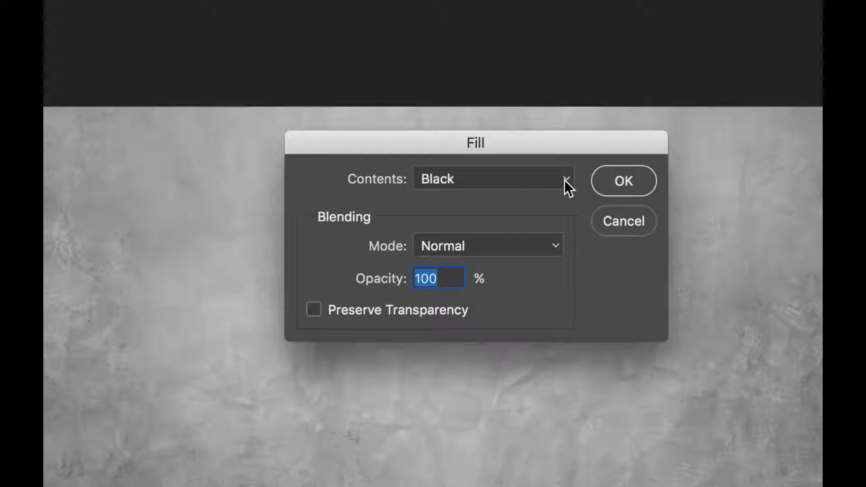
left_click(563, 180)
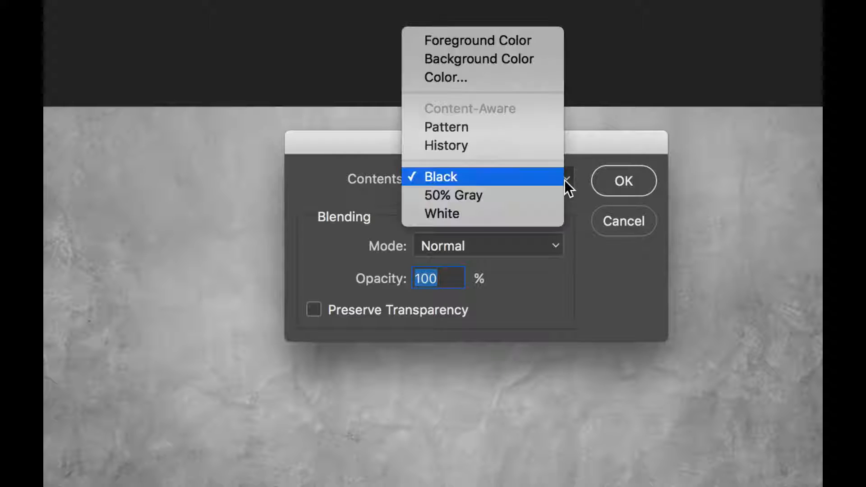
left_click(539, 193)
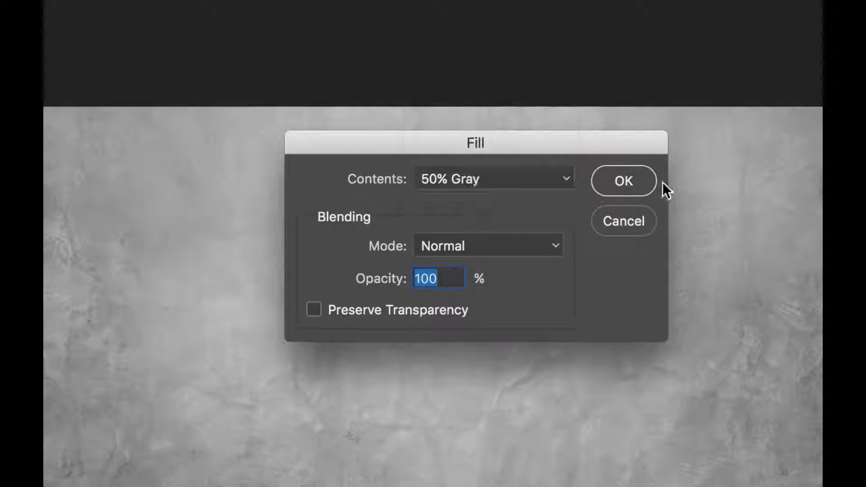
left_click(638, 179)
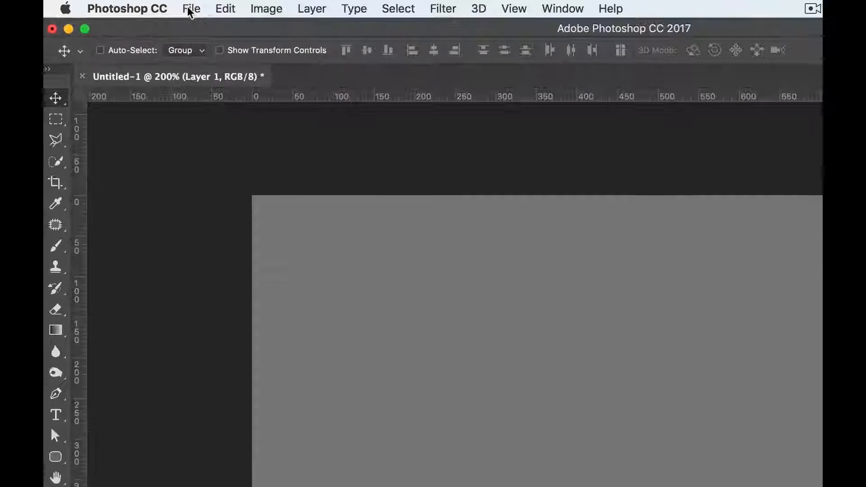
- Place grunge02.jpg as an embedded image above the gray layer, scaled to about 87% and positioned to cover the canvas
left_click(144, 7)
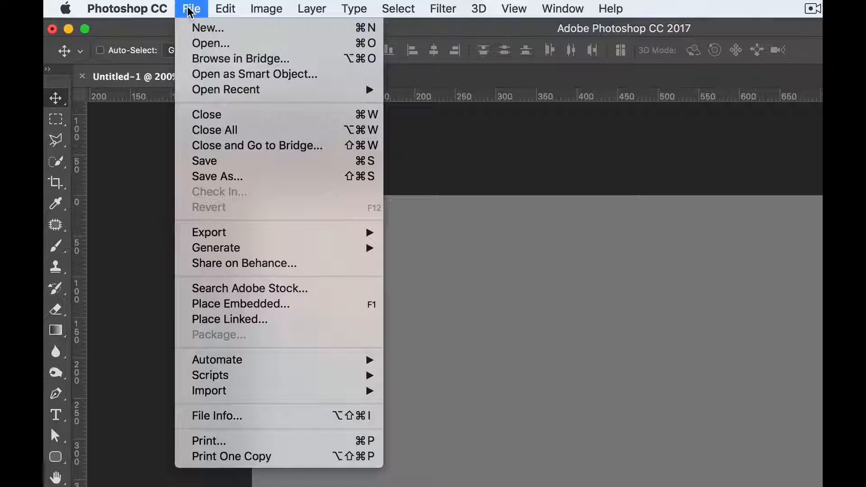
left_click(234, 304)
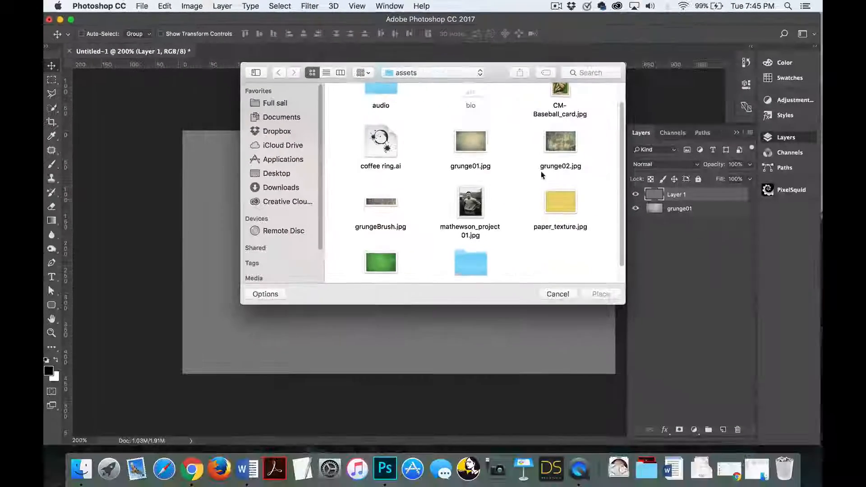
left_click(801, 207)
key("Return")
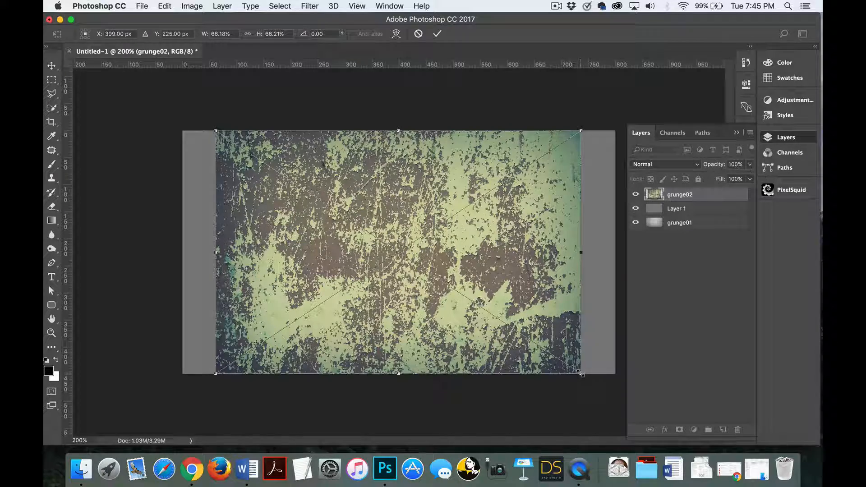
left_click_drag(581, 373, 695, 449)
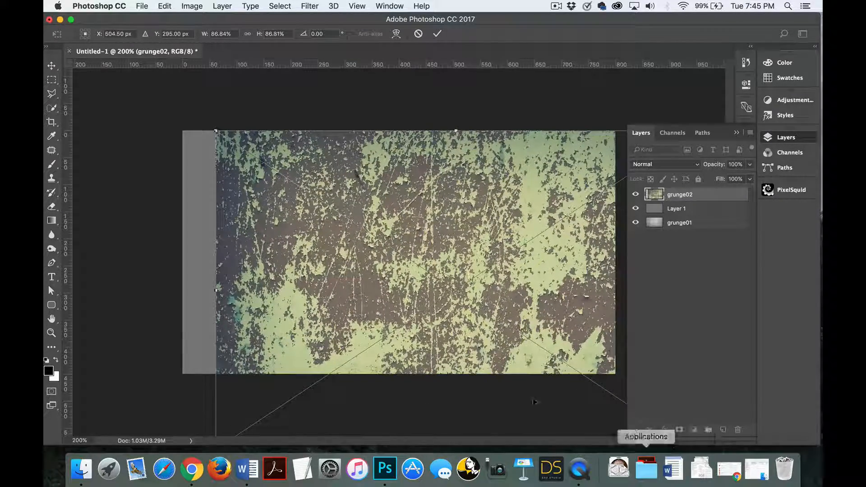
left_click_drag(485, 303, 421, 286)
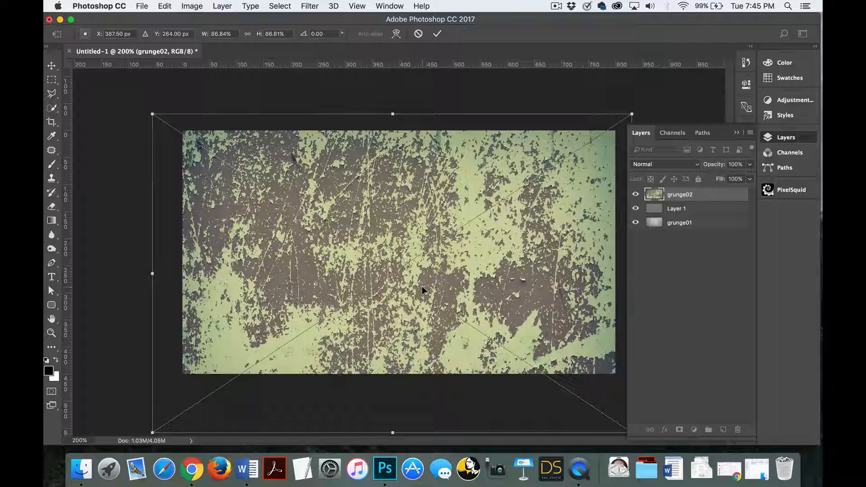
key("Return")
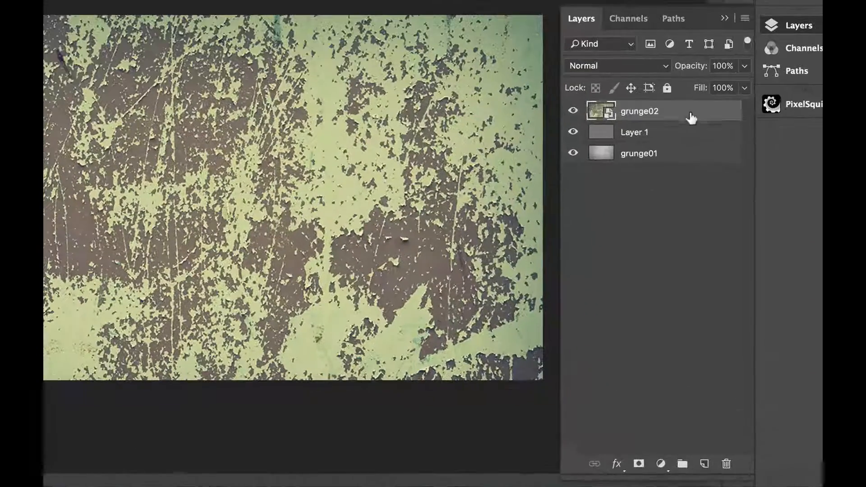
- Rasterize the grunge02 layer and desaturate it
right_click(715, 195)
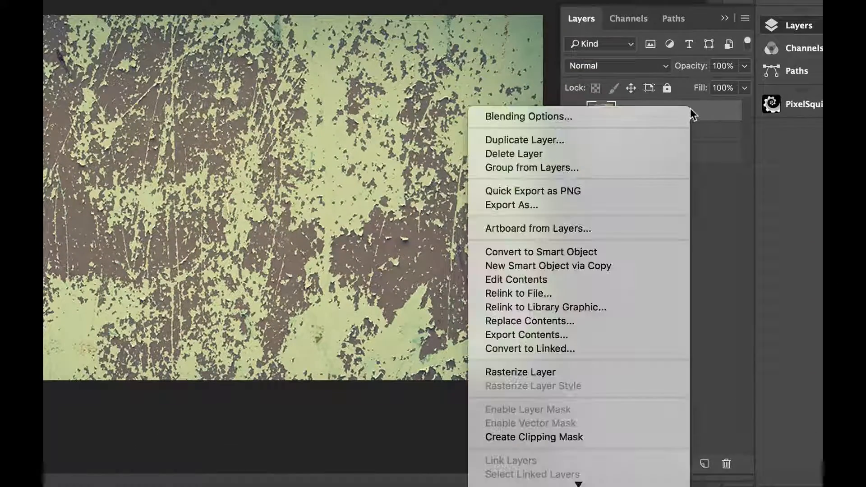
left_click(588, 372)
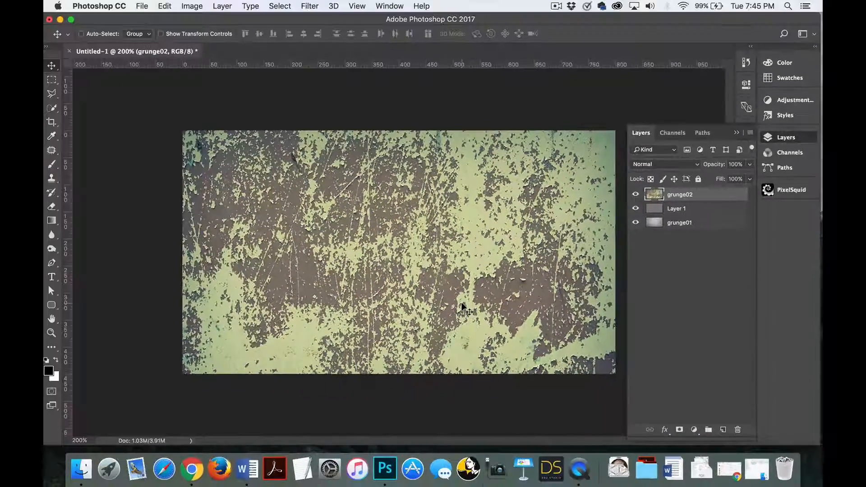
key("shift+super+u")
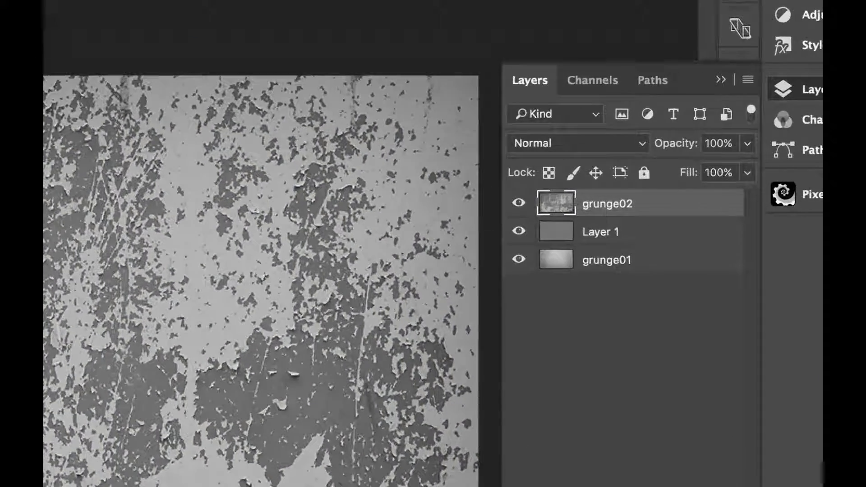
- Load the RGB composite channel as a selection from the grunge02 texture and return to the layer list
left_click(607, 83)
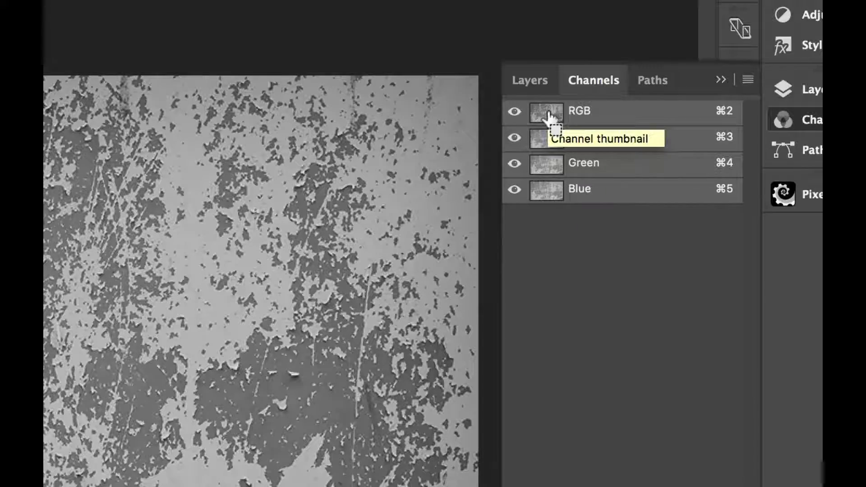
left_click(548, 116, "super")
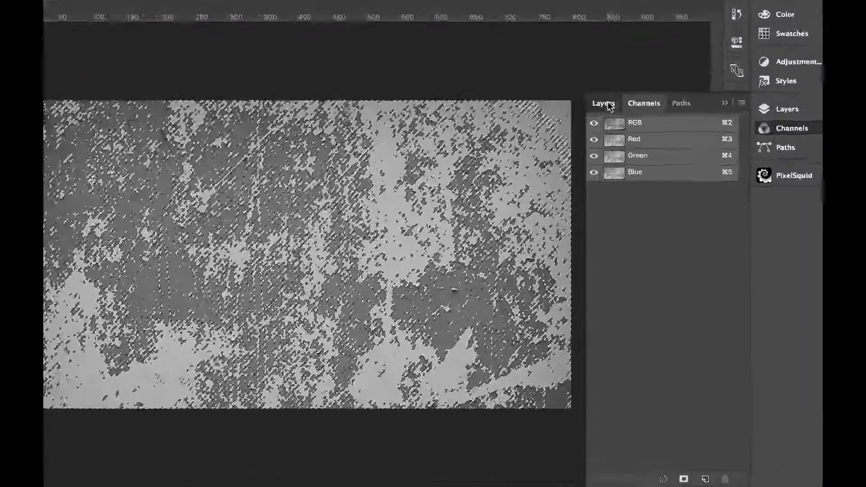
left_click(646, 135)
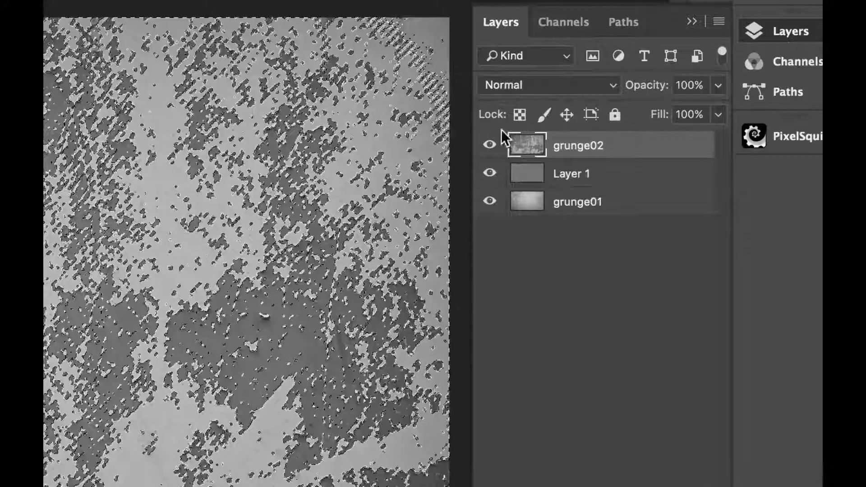
- Hide the grunge02 layer and add a layer mask from the selection to the gray Layer 1
left_click(489, 144)
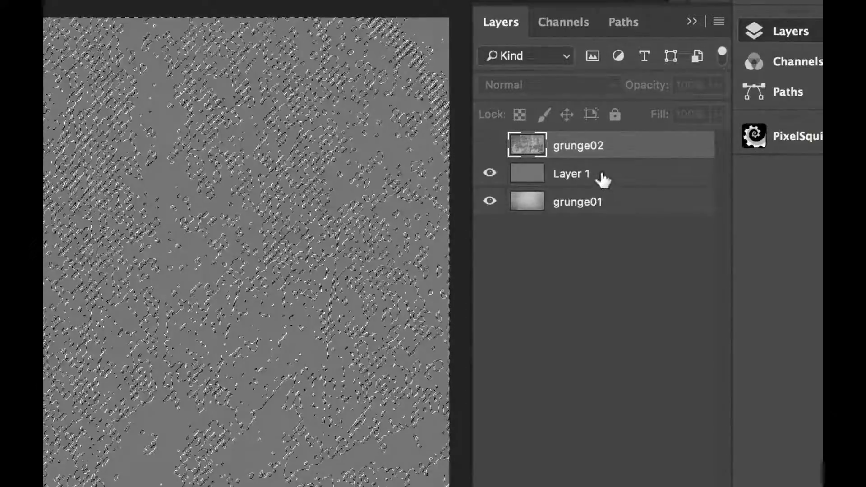
left_click(602, 177)
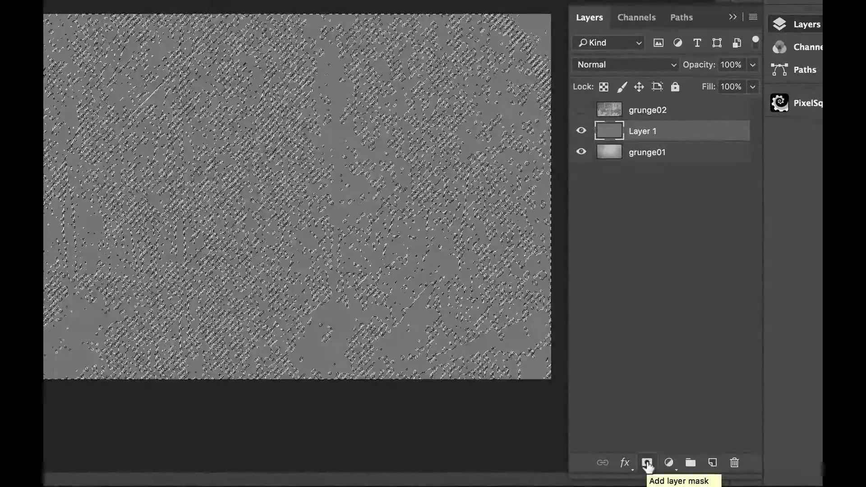
left_click(647, 463)
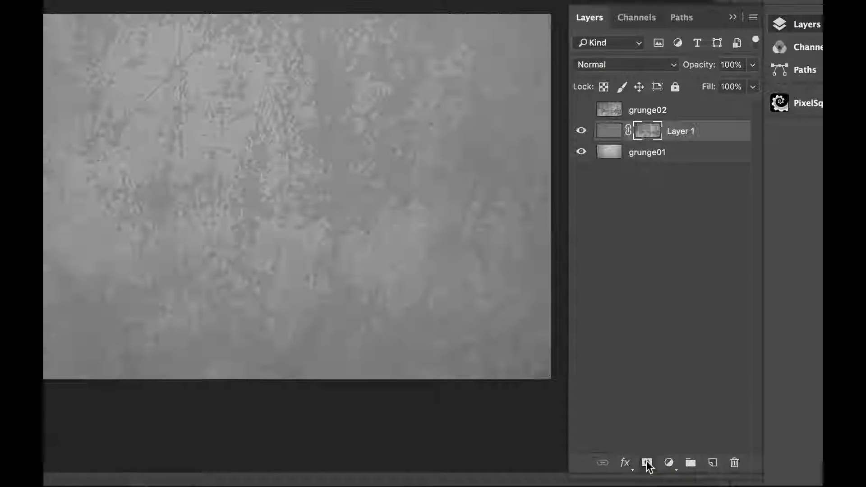
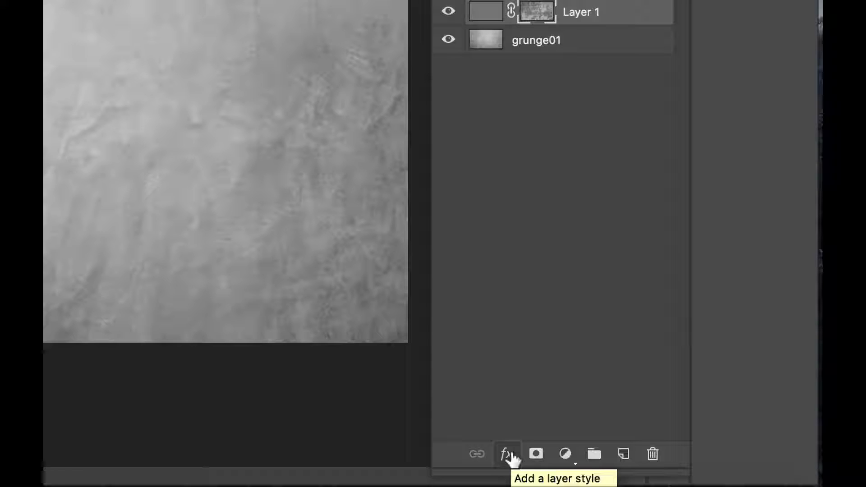
- Add a Bevel & Emboss style to the masked gray Layer 1 with the Chisel Hard technique and 500% depth
left_click(510, 452)
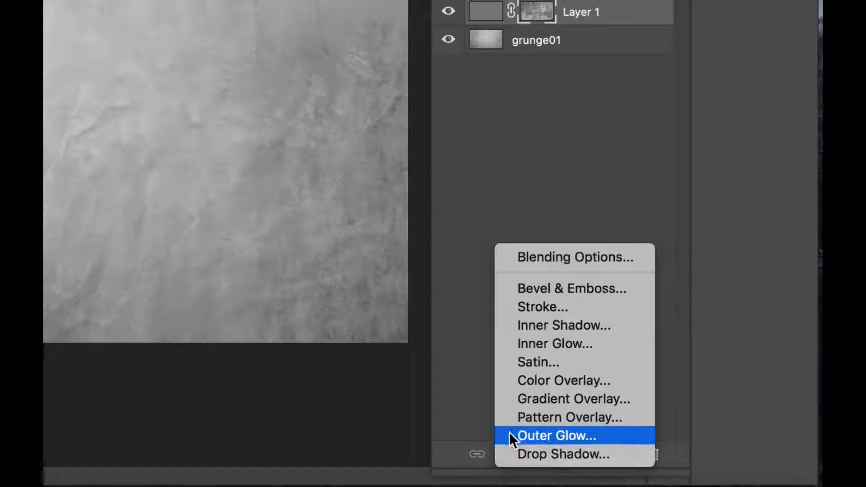
left_click(516, 290)
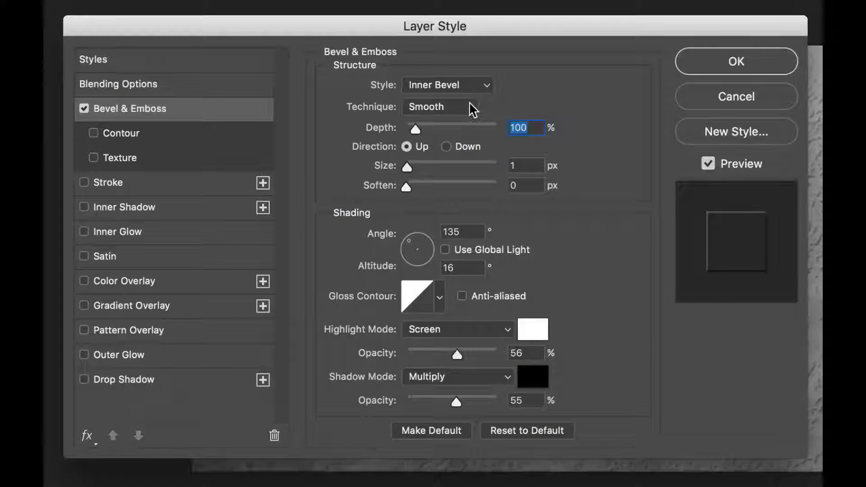
left_click(468, 109)
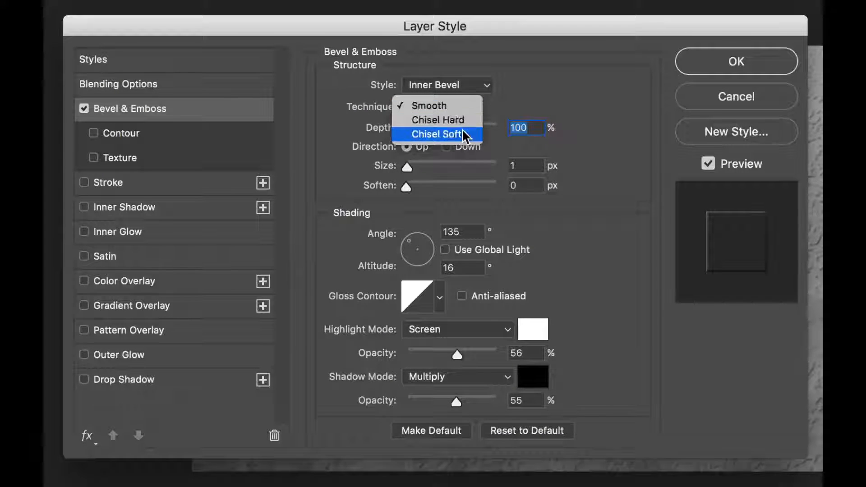
left_click(464, 119)
type("500")
key("Tab")
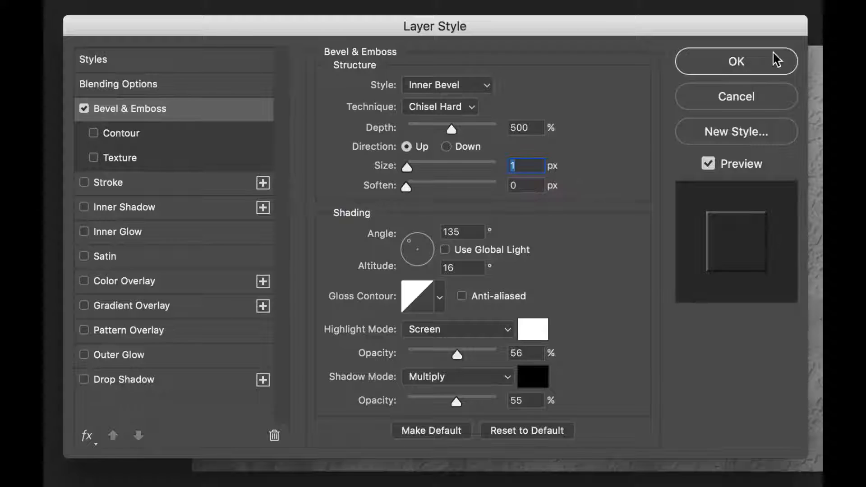
left_click(741, 60)
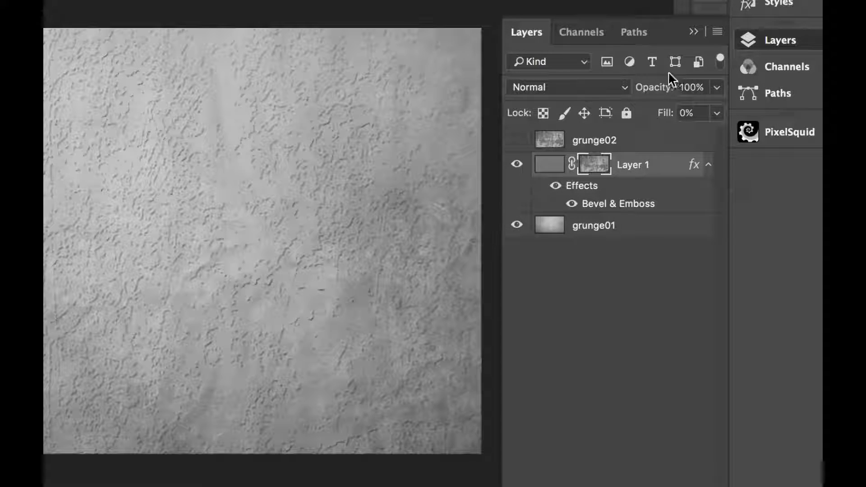
- Set the fill of the masked gray Layer 1 to 25% and deselect the layer
left_click(663, 115)
type("25")
key("Return")
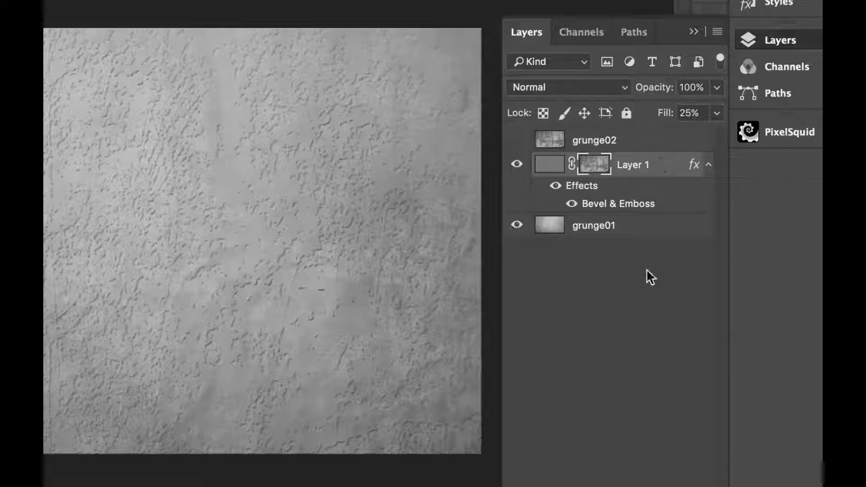
left_click(642, 316)
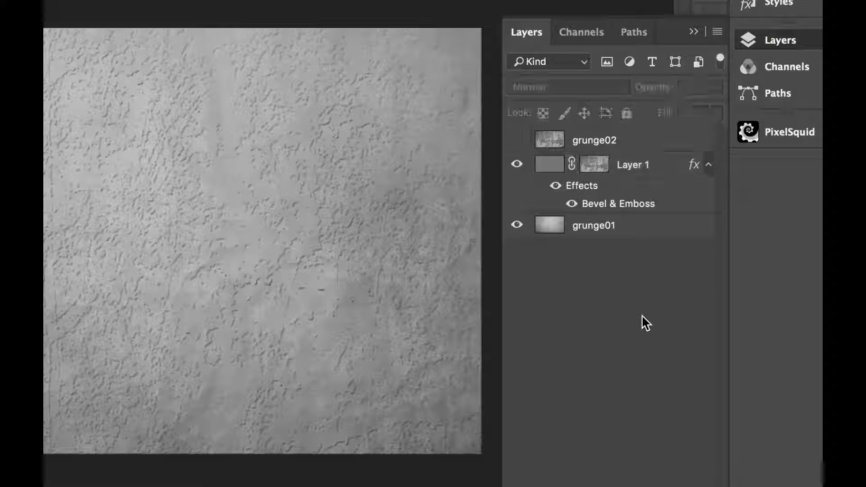
- Delete the hidden grunge02 layer
left_click(627, 139)
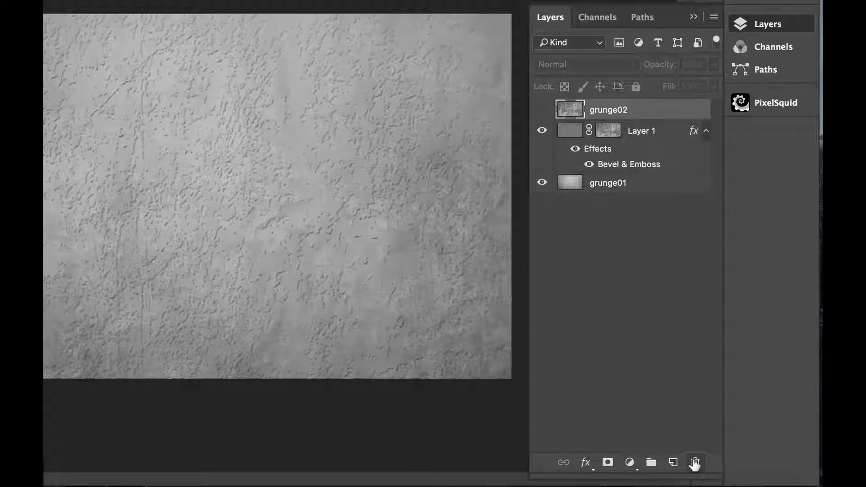
left_click(695, 462)
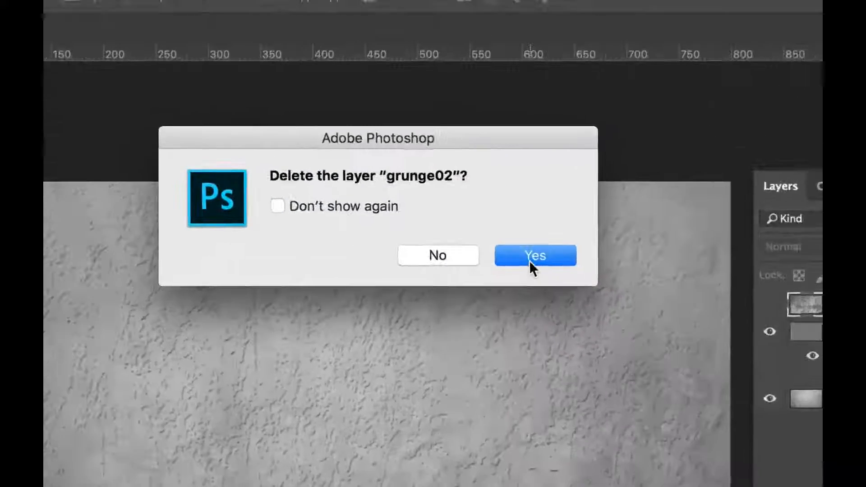
left_click(360, 71)
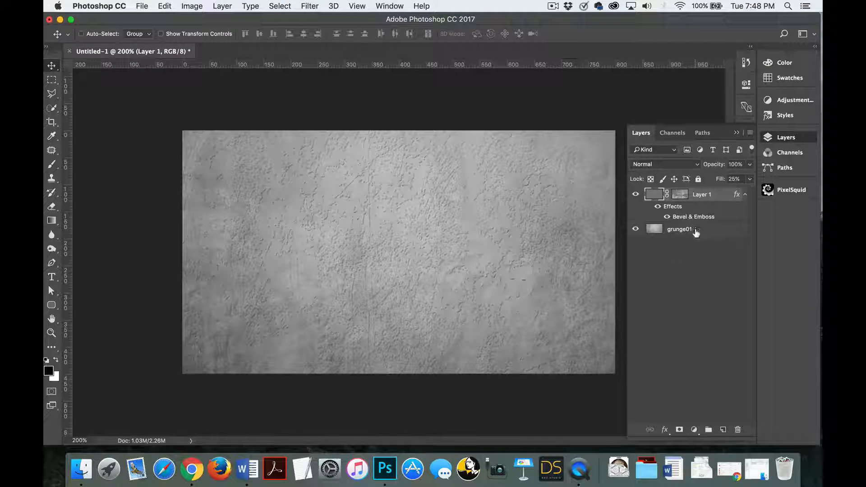
- Group Layer 1 and grunge01 together and name the group background
left_click(696, 231)
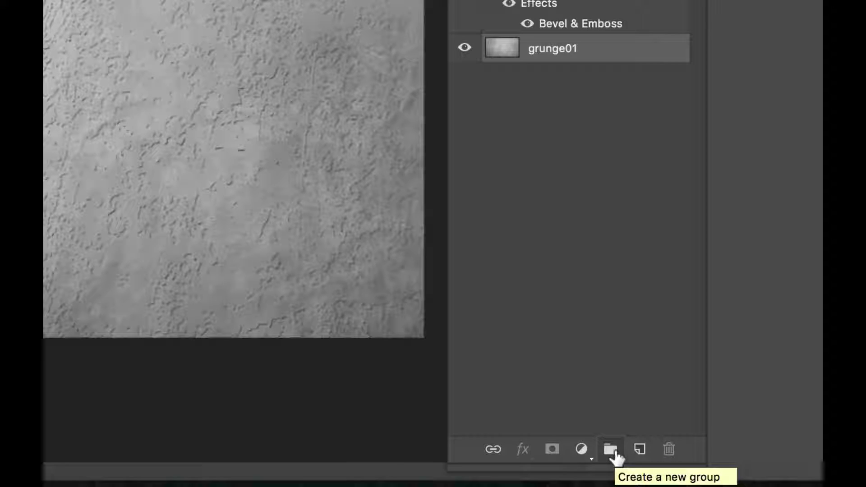
left_click(613, 449)
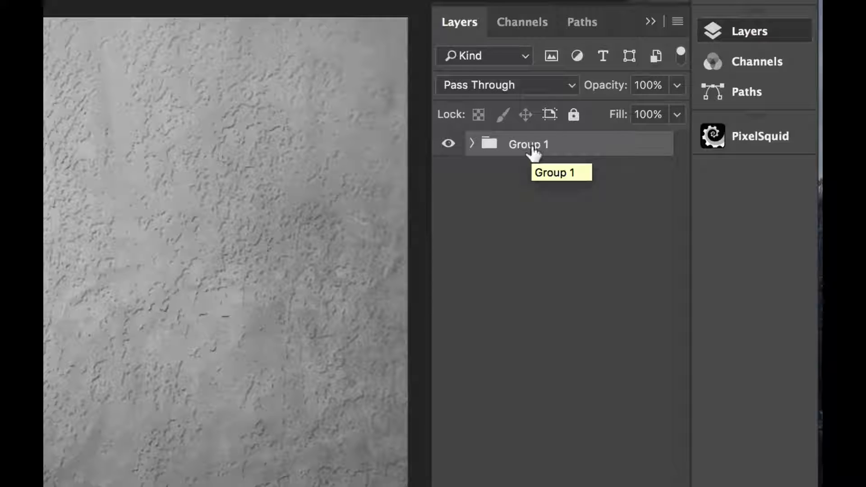
double_click(533, 147)
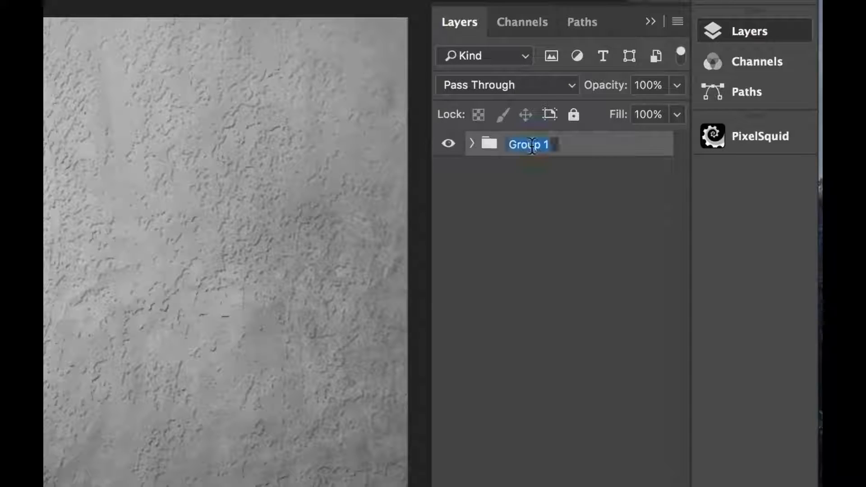
type("b")
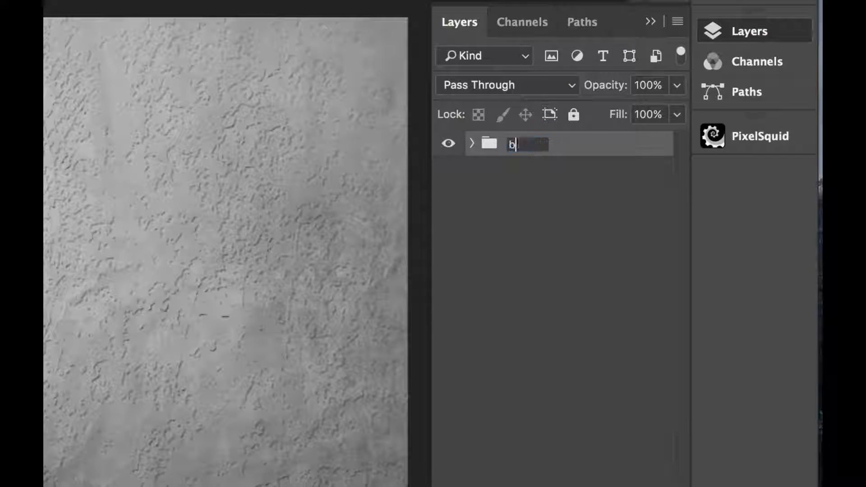
type("ackground")
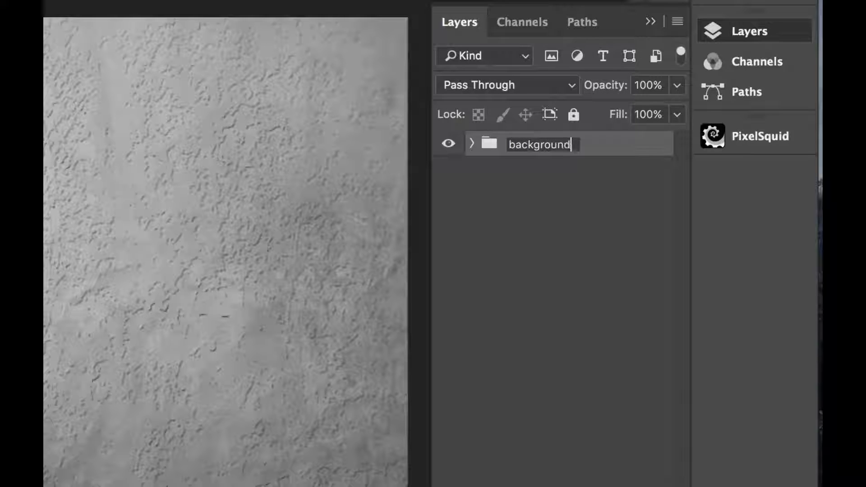
key("Return")
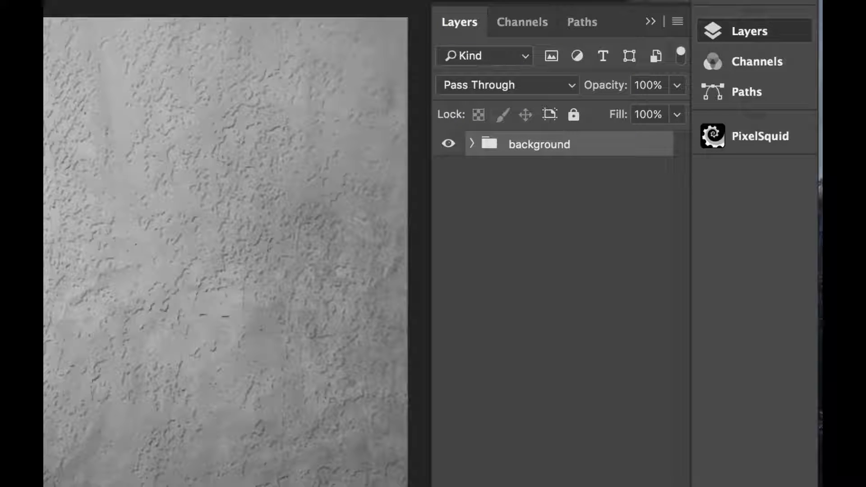
- Duplicate the background group and rename the copy sharpening
key("super+j")
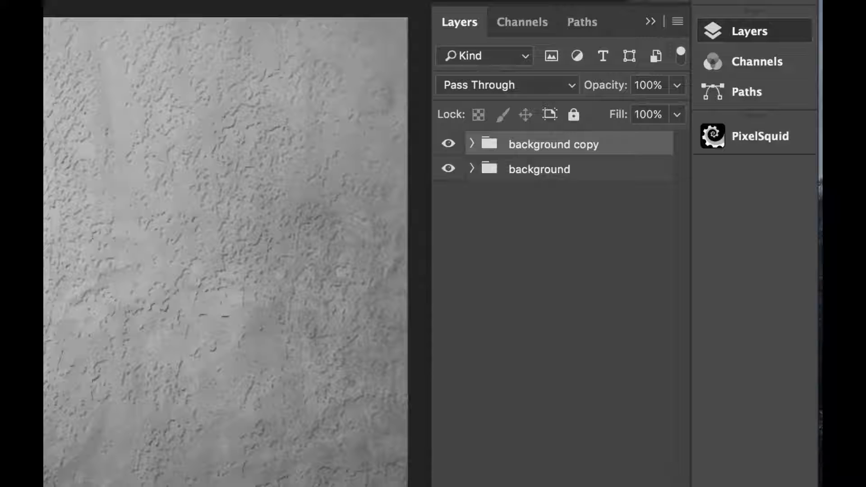
double_click(527, 146)
type("shar")
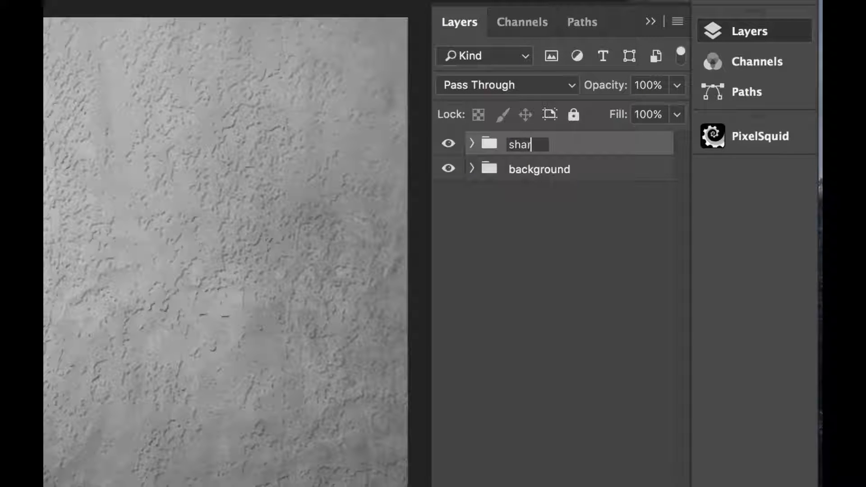
type("pening")
key("Return")
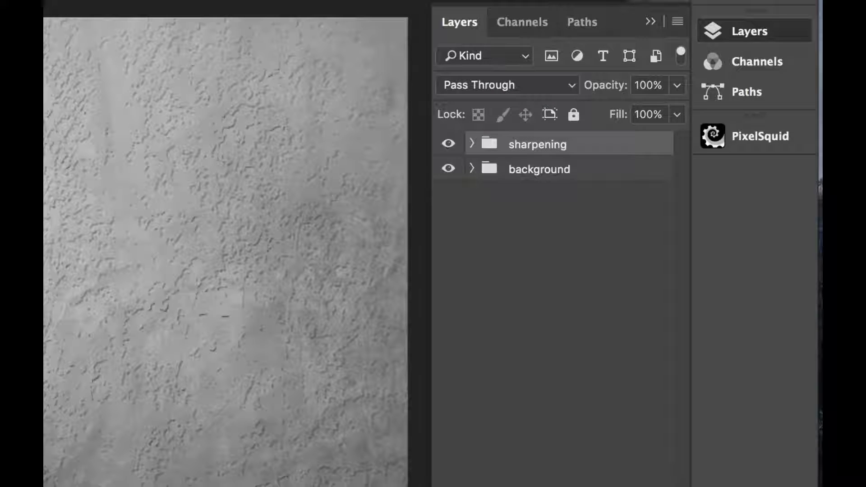
- Convert the sharpening group to a smart object and set its blend mode to Overlay
left_click(676, 23)
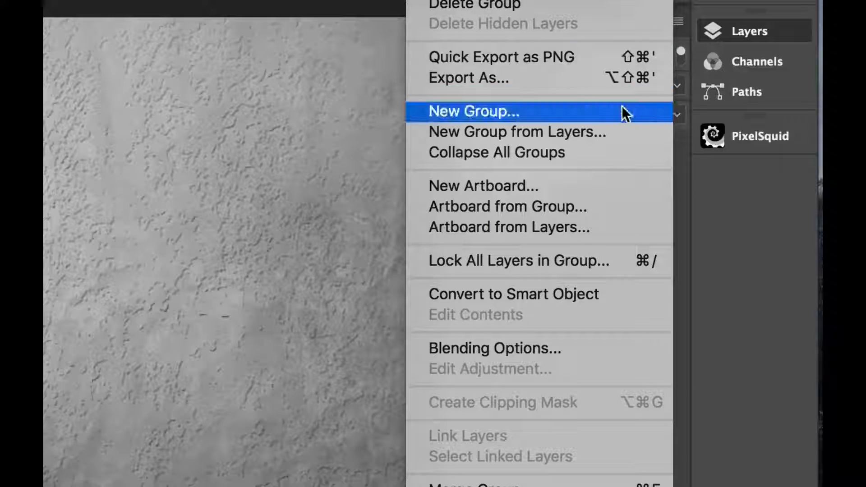
left_click(592, 296)
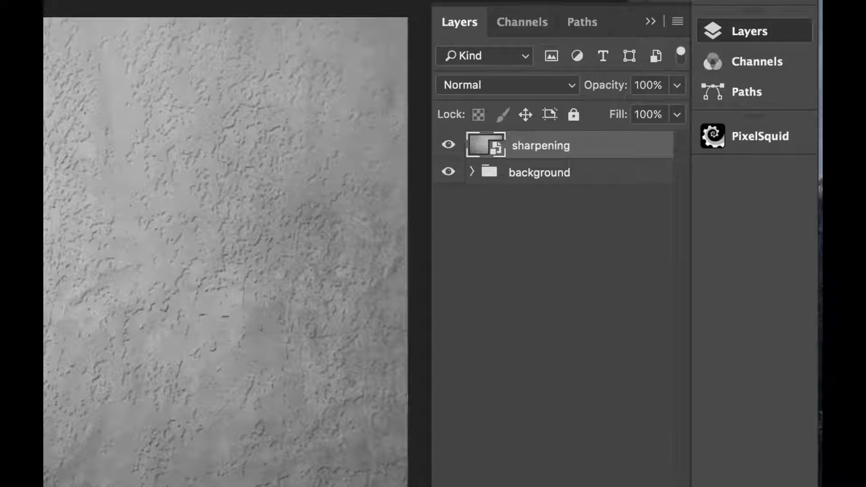
left_click(556, 88)
left_click(528, 320)
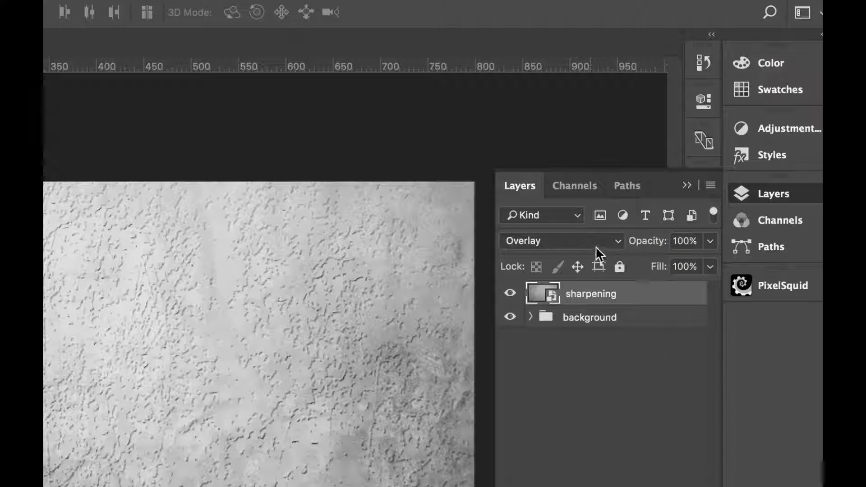
left_click(611, 241)
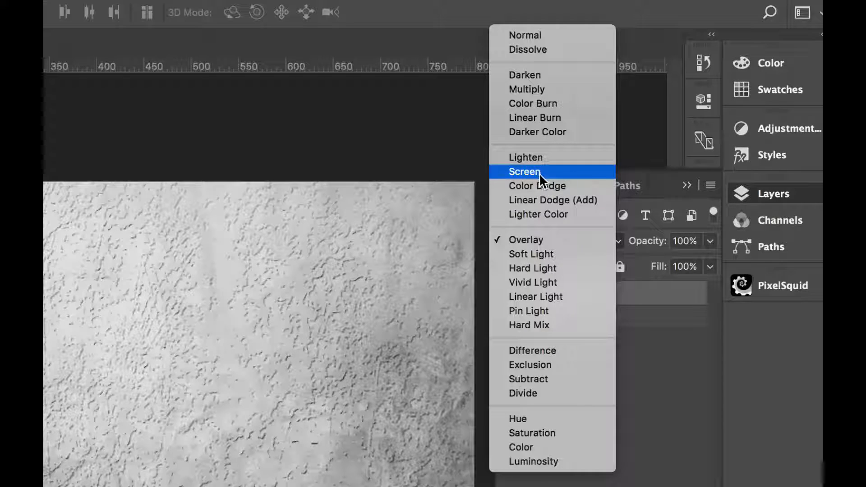
left_click(540, 240)
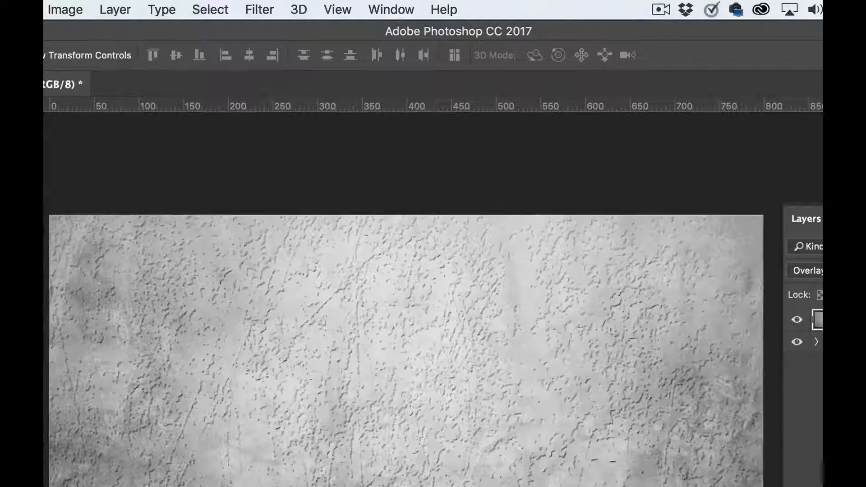
- Apply a High Pass smart filter with a radius of 8.5 pixels to the sharpening layer
left_click(259, 10)
mouse_move(293, 332)
mouse_move(303, 376)
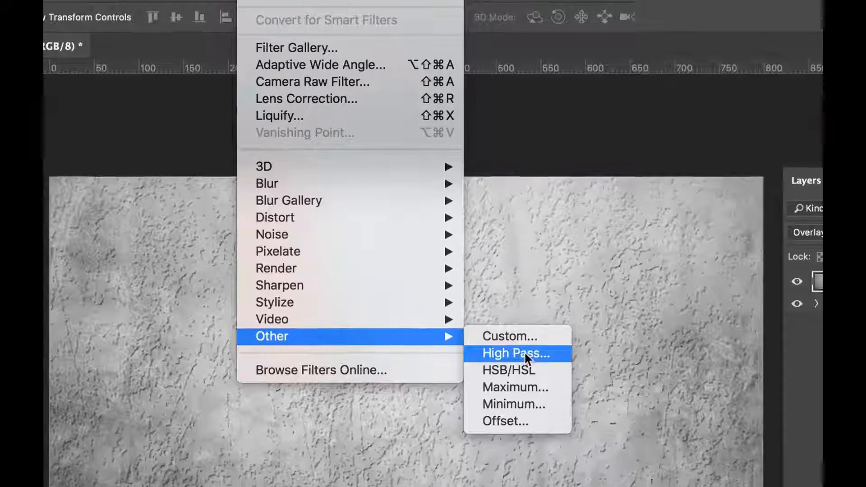
left_click(525, 353)
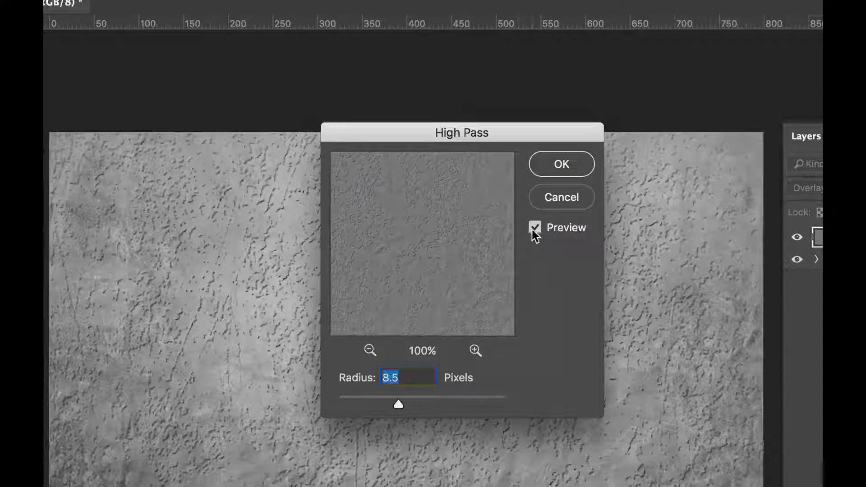
left_click(555, 174)
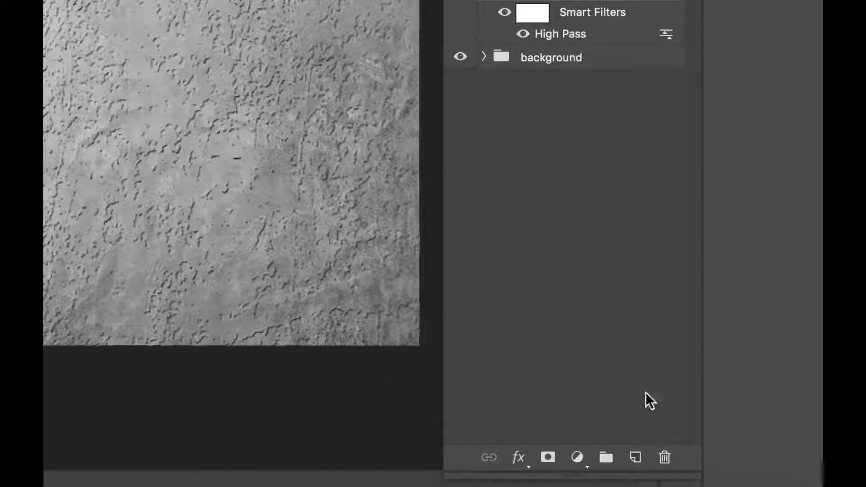
- Add a new layer above the sharpening layer and fill it with 50% Gray at 100% opacity in Normal mode
left_click(635, 458)
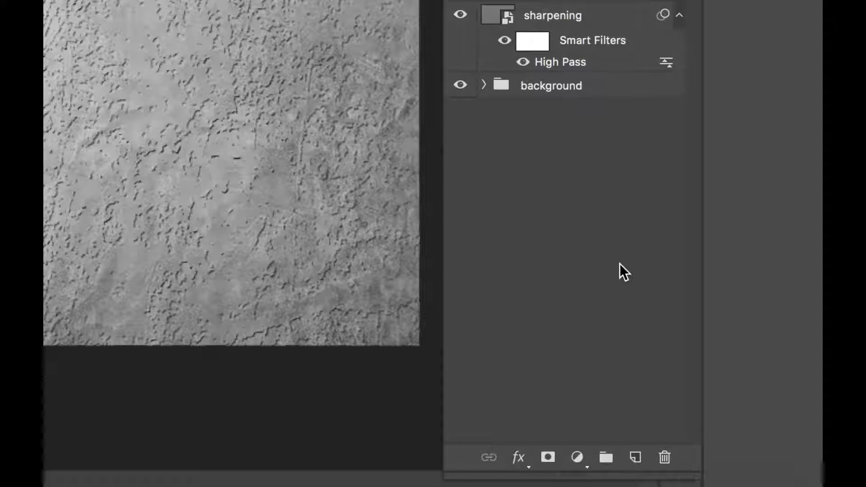
key("shift+F5")
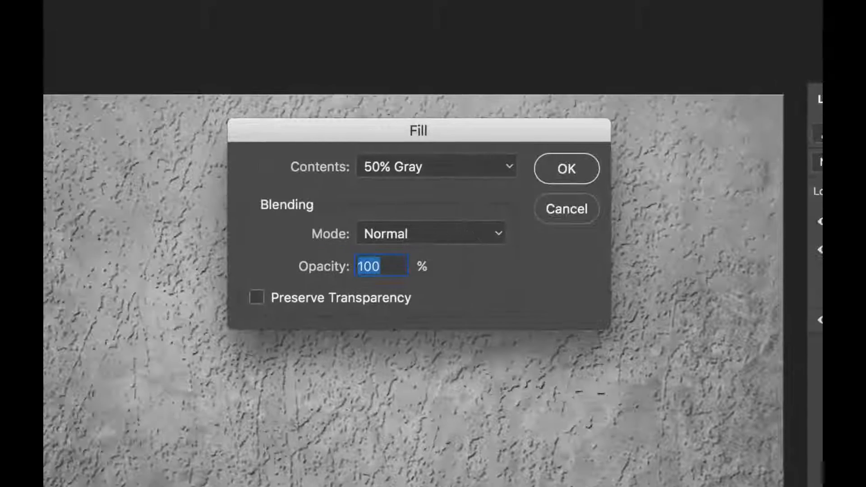
left_click(559, 171)
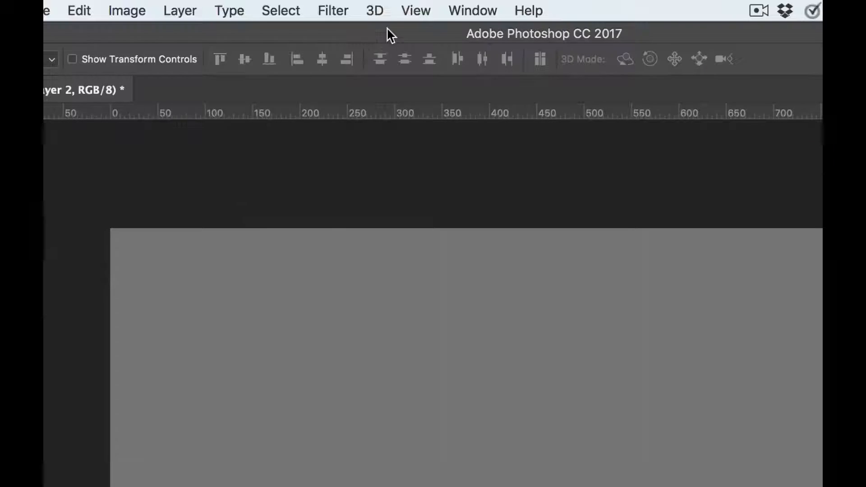
- Render the Clouds filter on the new gray-filled layer
left_click(336, 10)
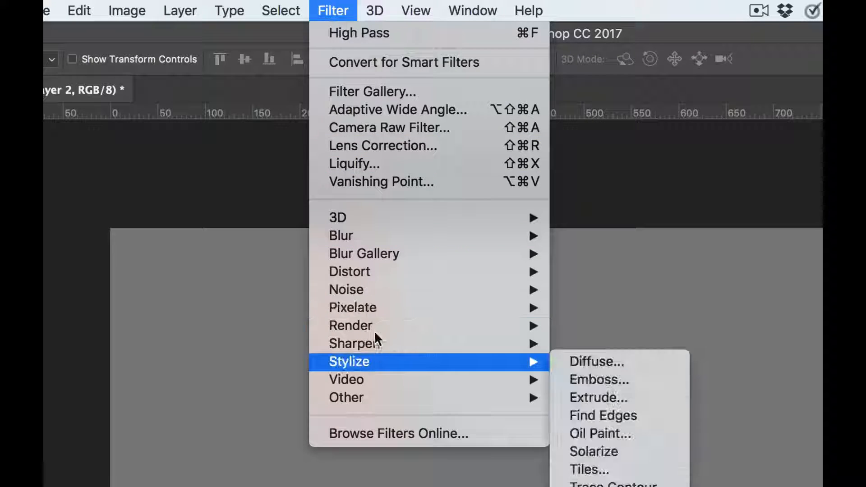
mouse_move(376, 323)
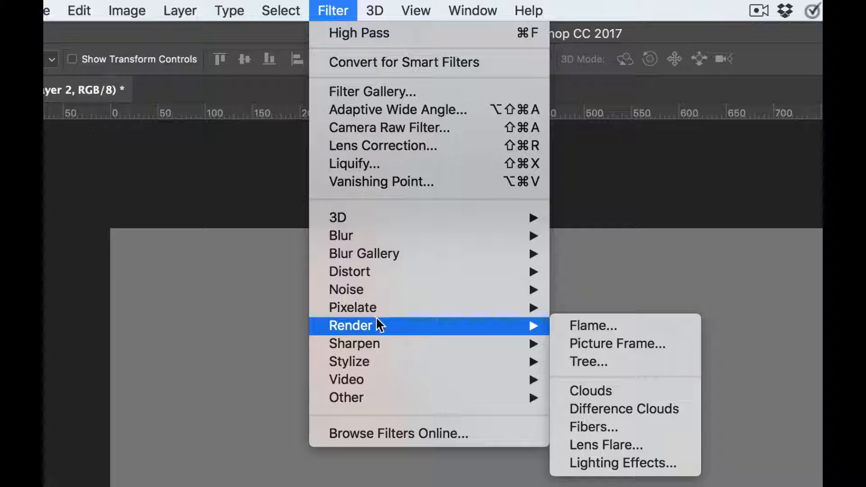
left_click(591, 390)
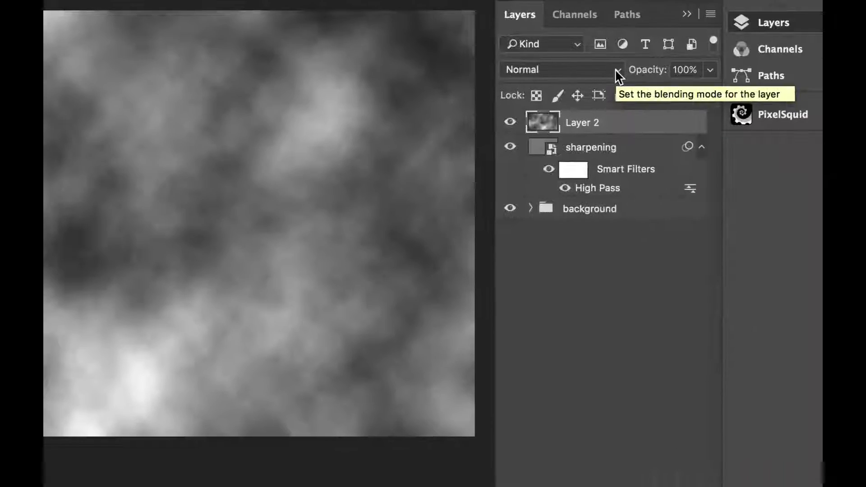
- Set the clouds layer's blend mode to Multiply and its opacity to 30%
left_click(615, 70)
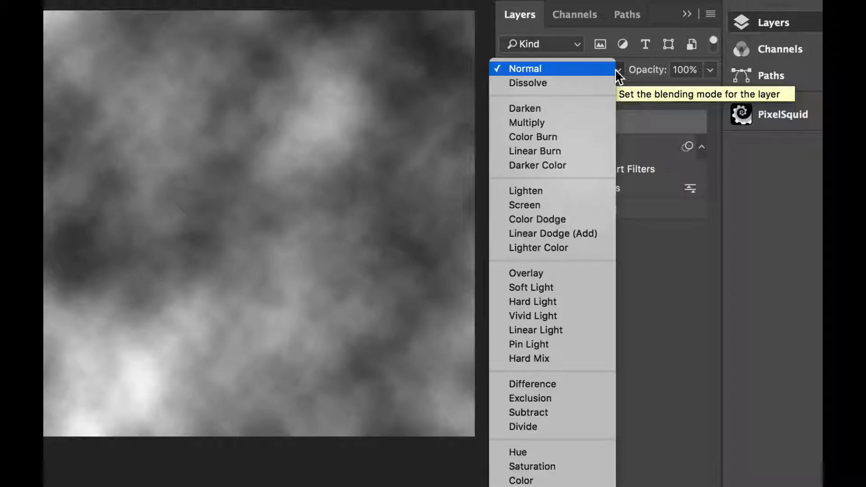
left_click(580, 121)
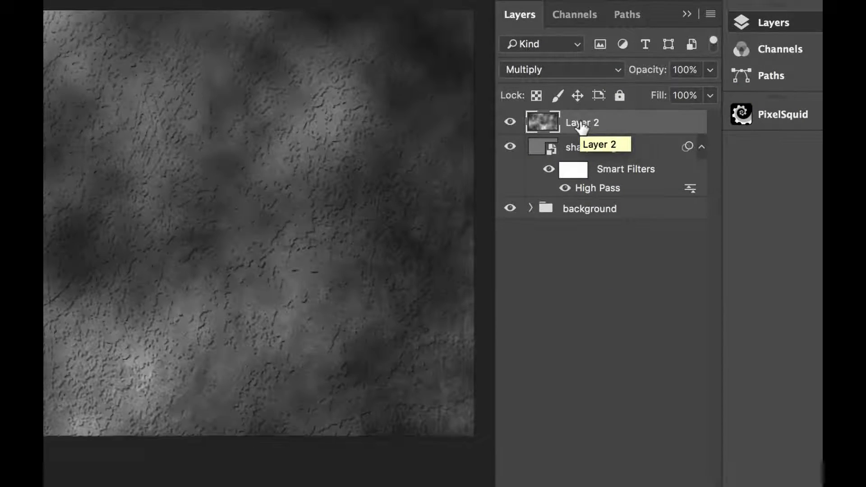
key("Tab")
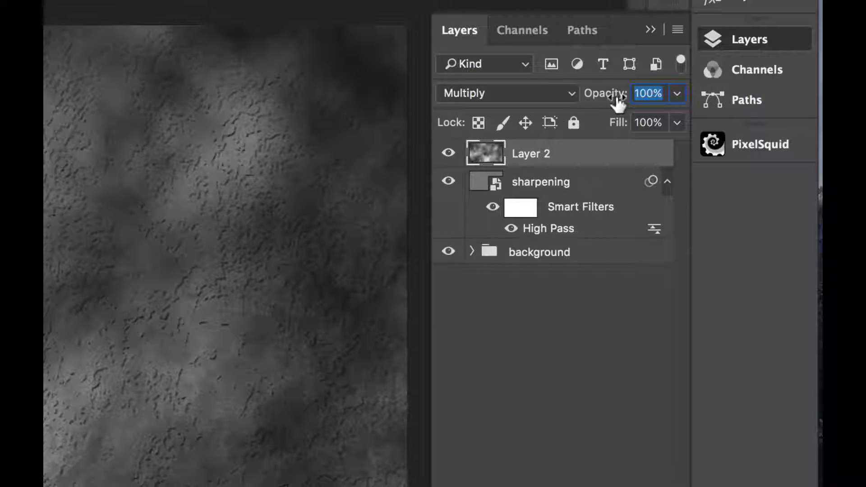
type("30")
key("Return")
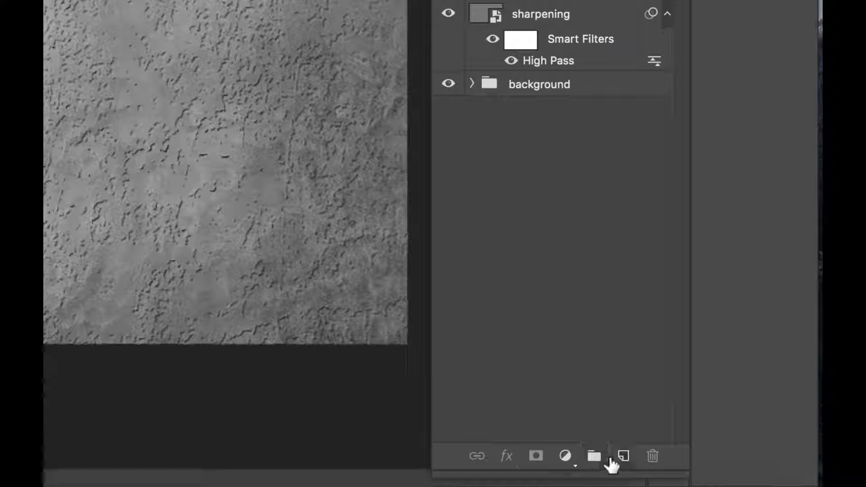
- Add a Curves adjustment layer above the clouds layer using the Strong Contrast (RGB) preset
left_click(565, 456)
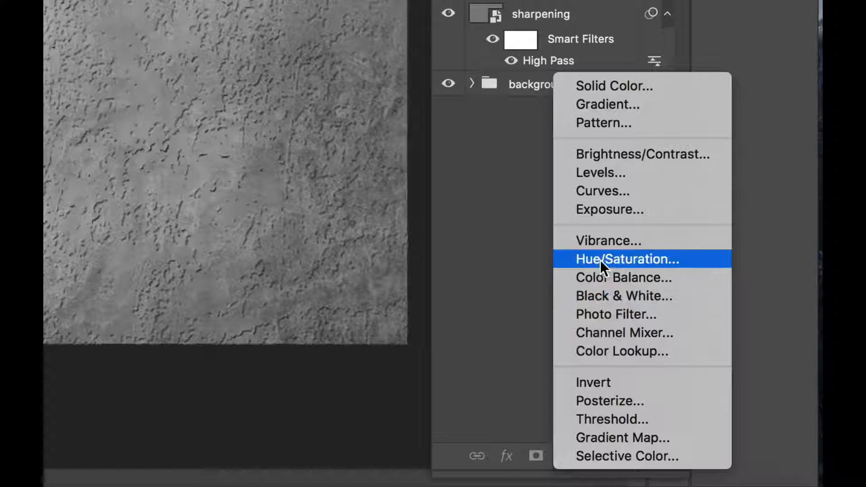
left_click(601, 191)
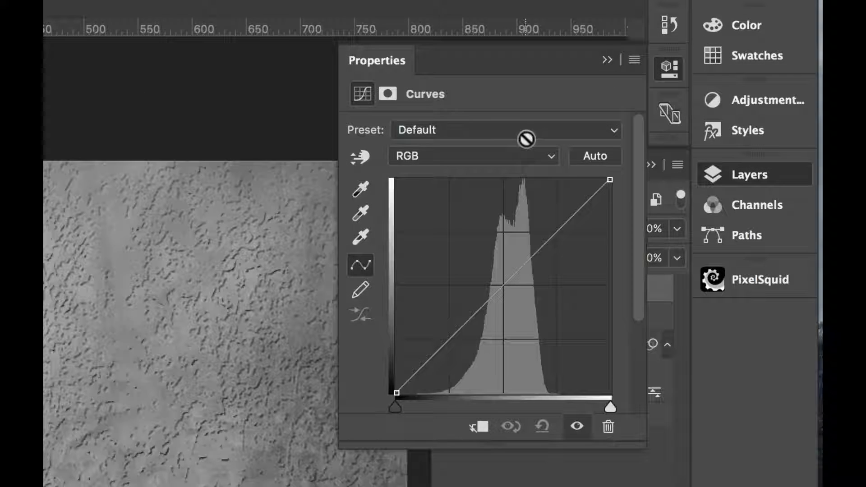
left_click(525, 129)
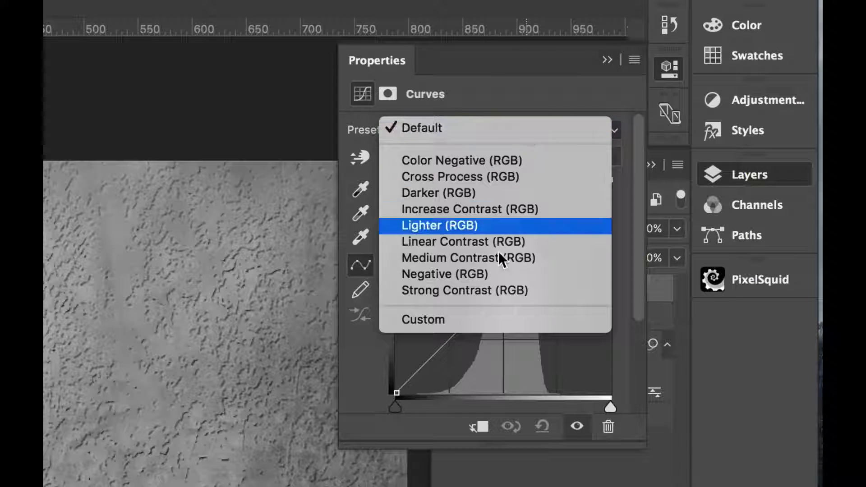
left_click(496, 286)
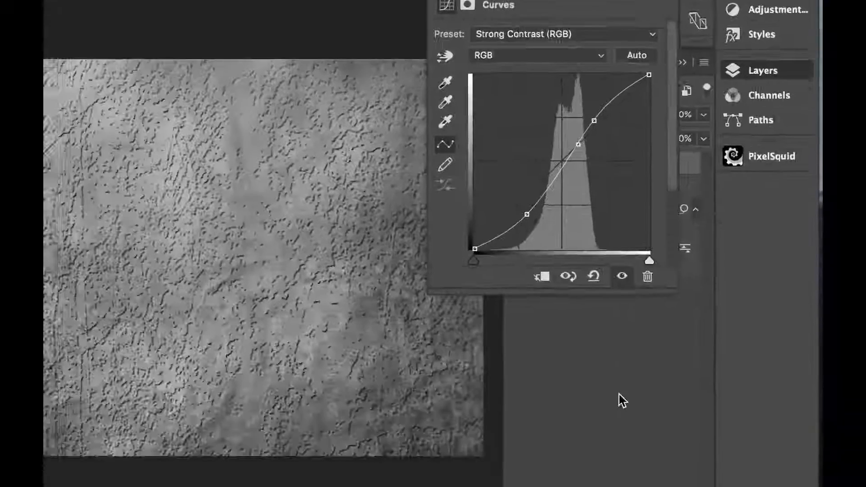
- Group all layers from the Curves adjustment down to the background group and name the new group background_final
left_click(618, 394)
left_click(642, 119)
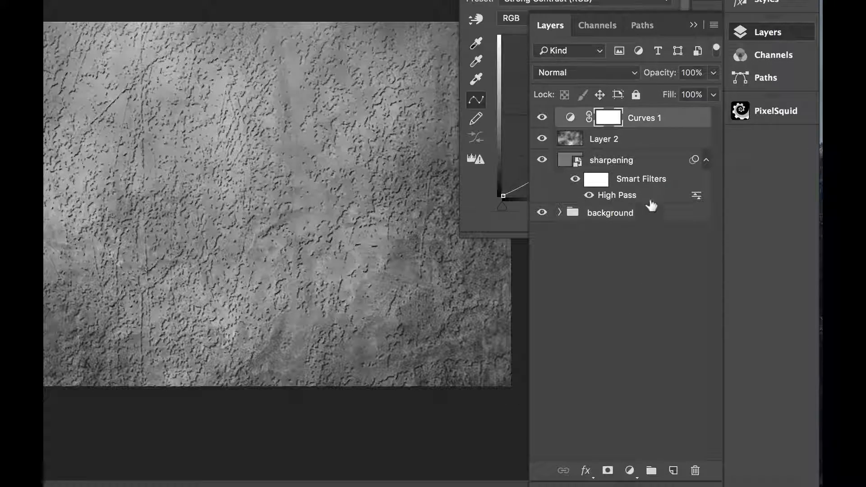
left_click(638, 219, "shift")
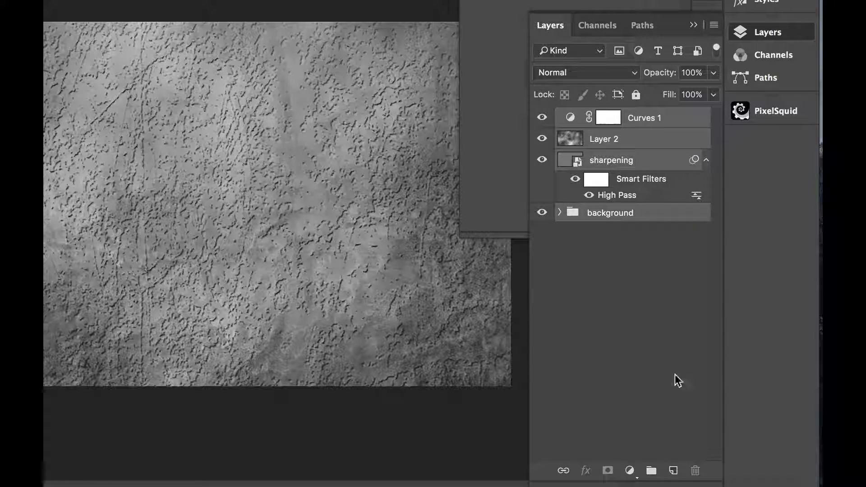
left_click(651, 470)
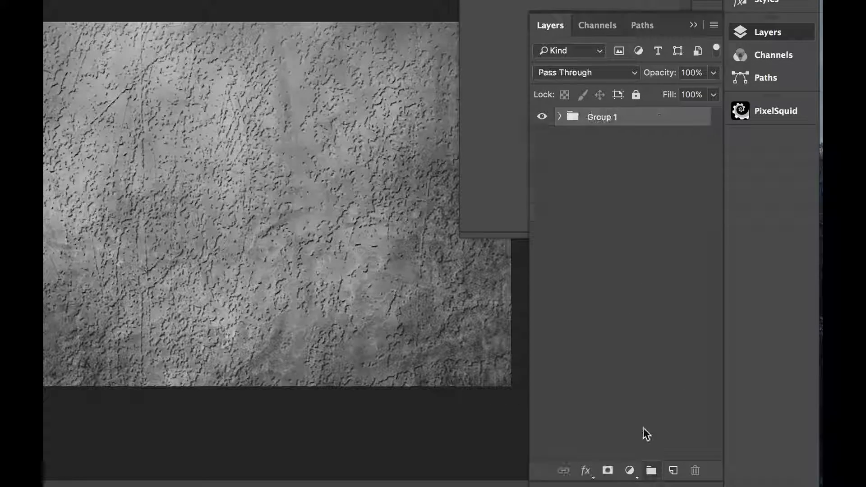
double_click(602, 118)
type("background_f")
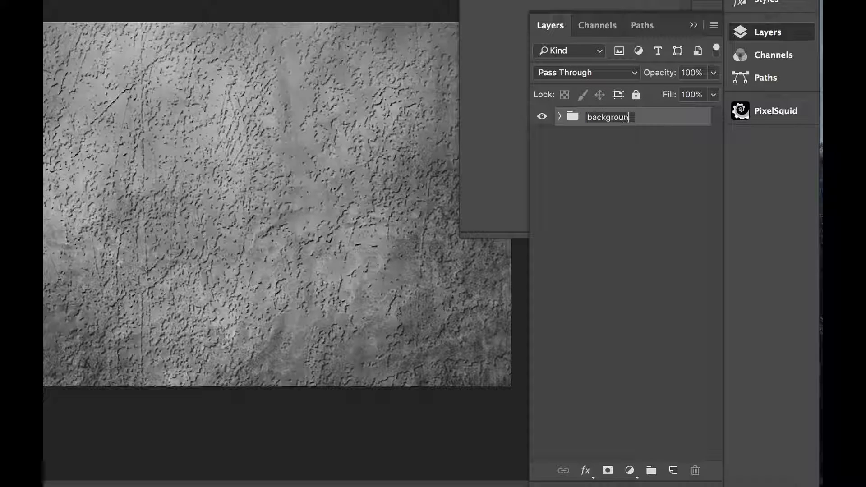
type("inal")
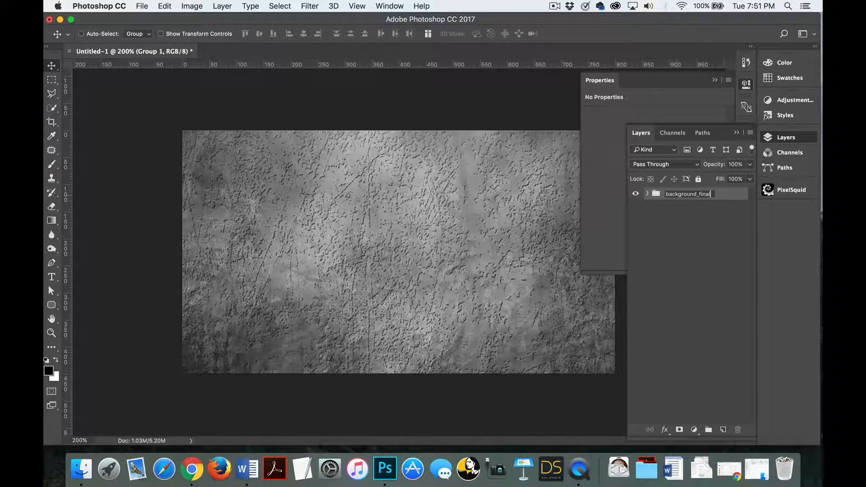
key("Return")
- Save the document in Photoshop format as background.psd in the assets folder
key("super+shift+s")
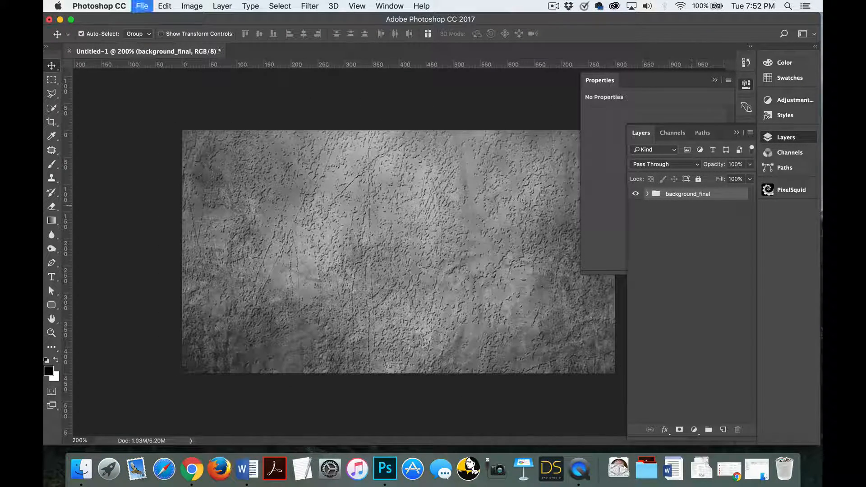
type("backgro")
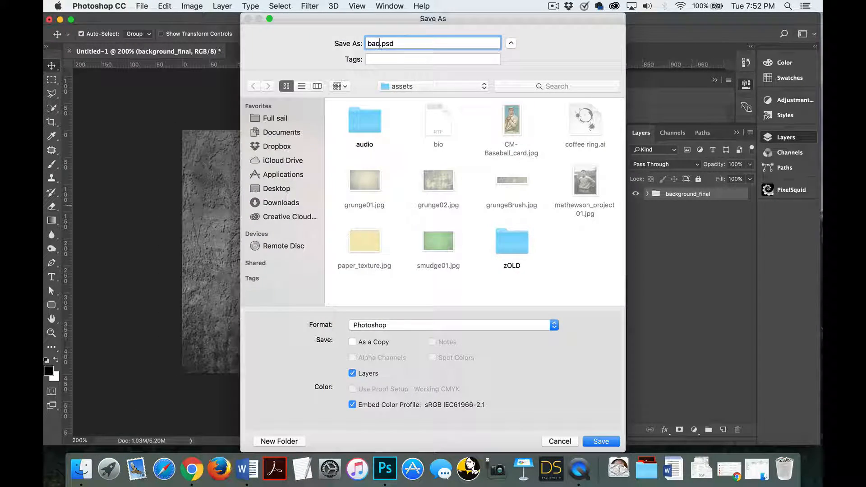
type("und")
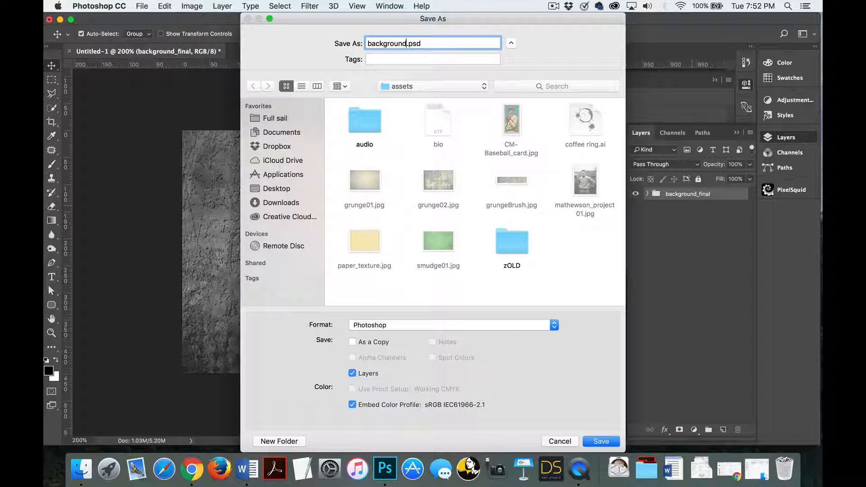
key("Return")
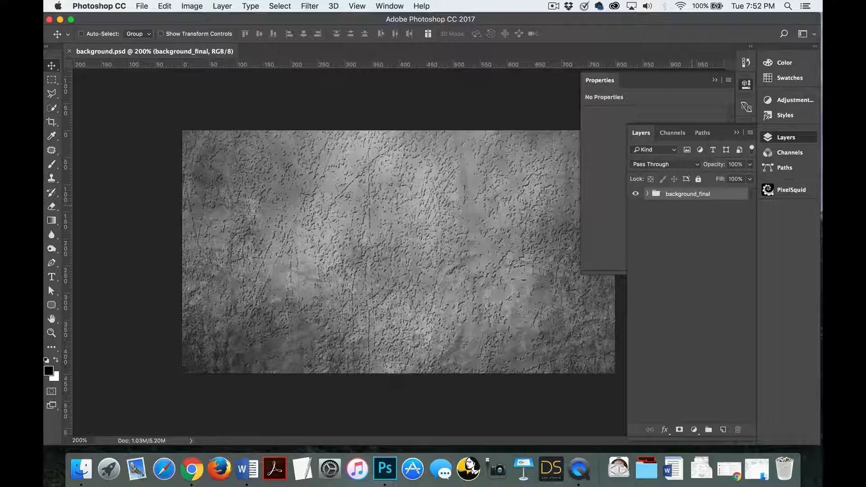